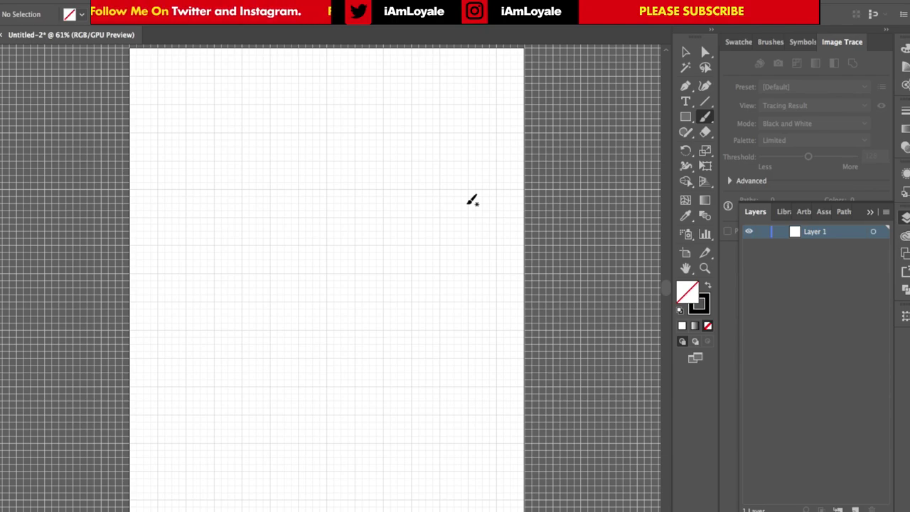
Draw a square and reshape it into a trapezoid by moving its bottom corners outward and lowering its top corners.
click(685, 117)
drag(270, 160, 357, 200)
key(a)
drag(271, 246, 240, 245)
drag(357, 245, 384, 245)
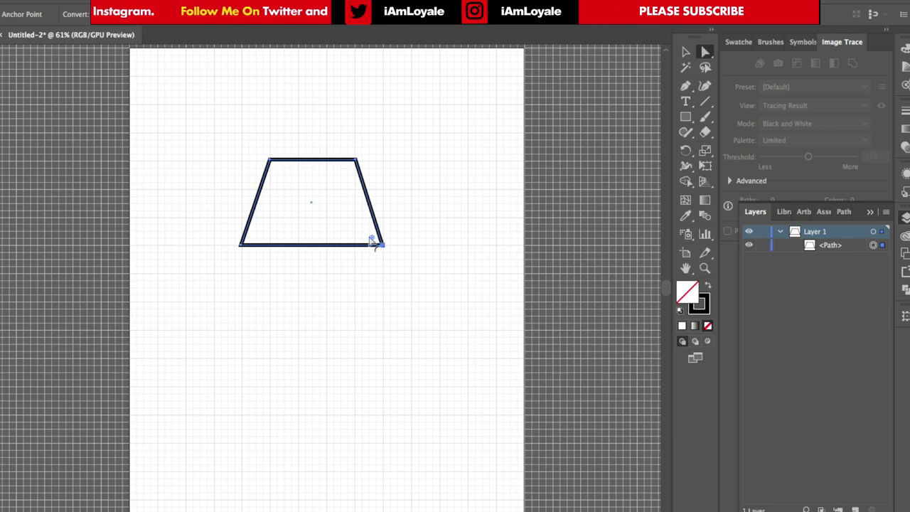
drag(269, 159, 270, 189)
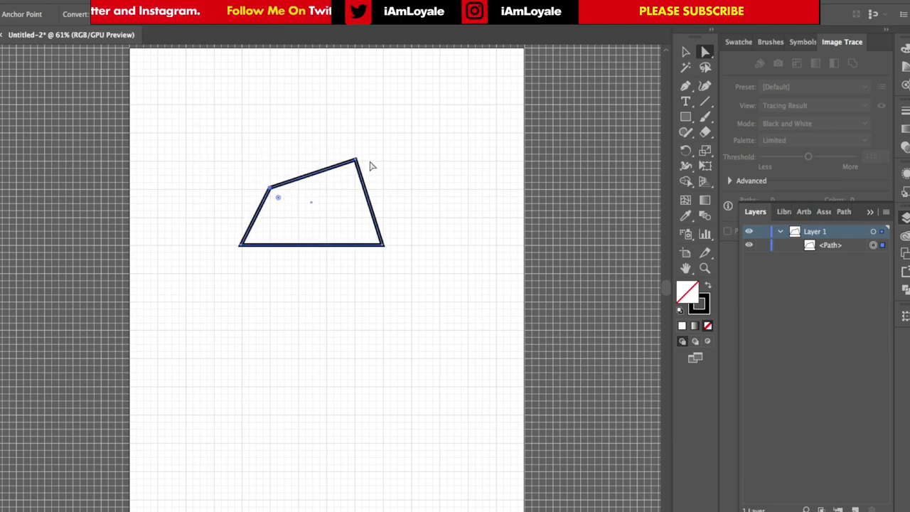
drag(356, 160, 355, 188)
Duplicate the trapezoid upside down directly above the original, joined along the short edge, and squash the copy to half its height.
key(v)
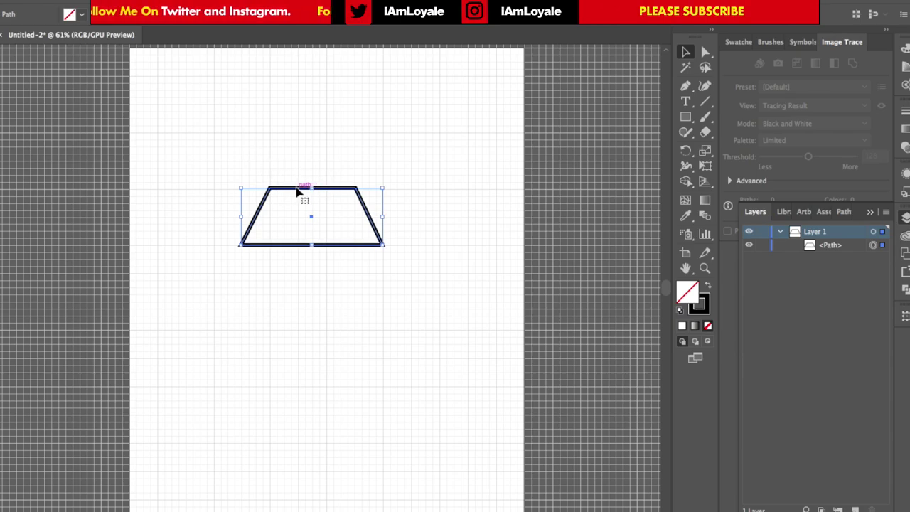
drag(298, 189, 299, 133)
drag(389, 126, 389, 128)
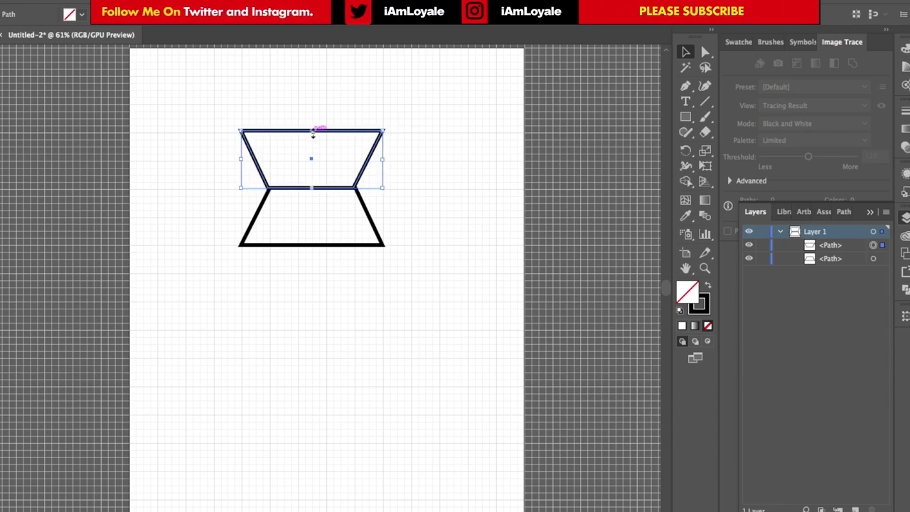
drag(312, 131, 311, 160)
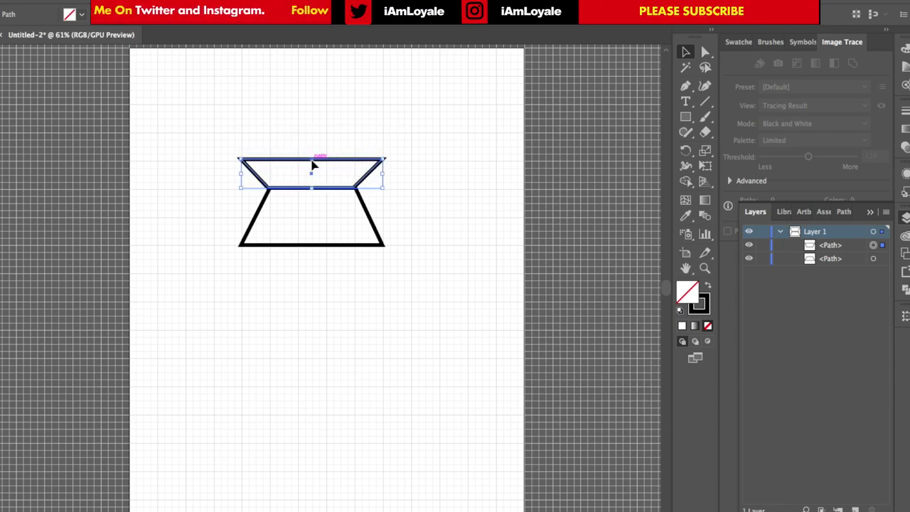
click(476, 165)
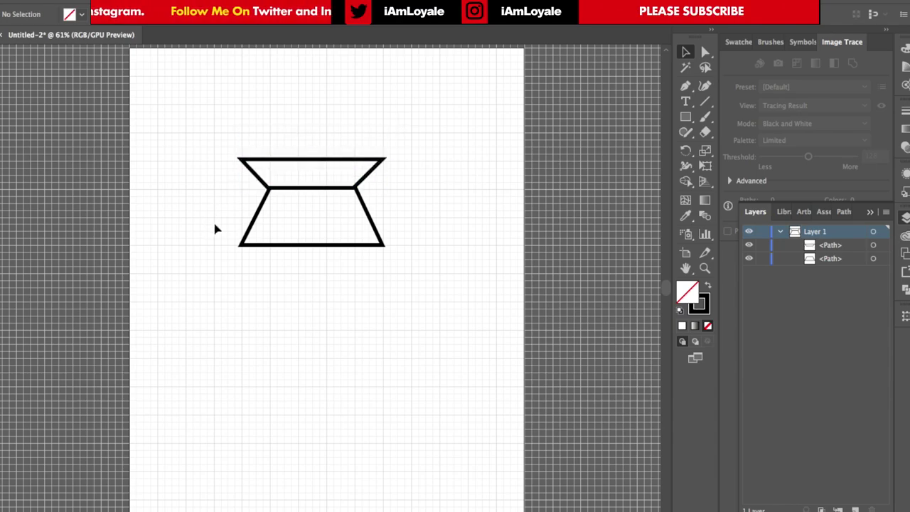
Draw a rectangle beside the trapezoids and move its upper corners onto their left anchors to form the left side facet.
click(685, 116)
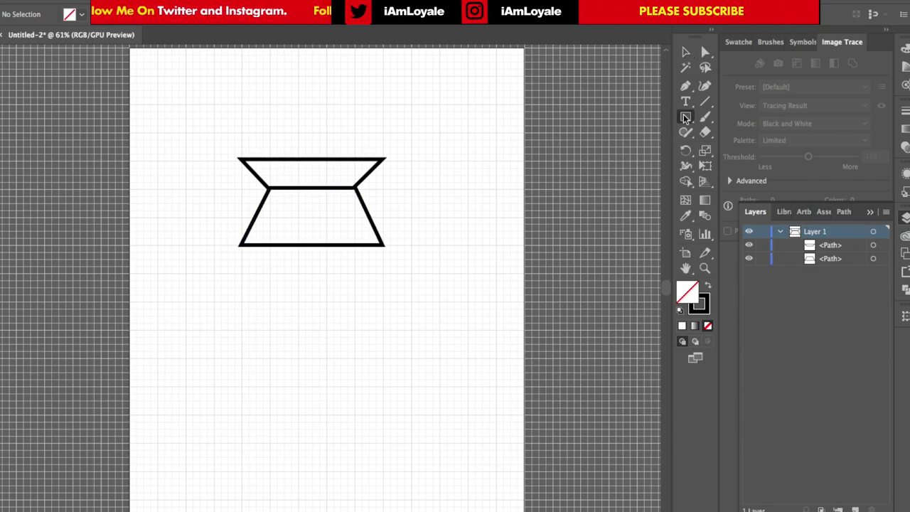
drag(413, 159, 469, 244)
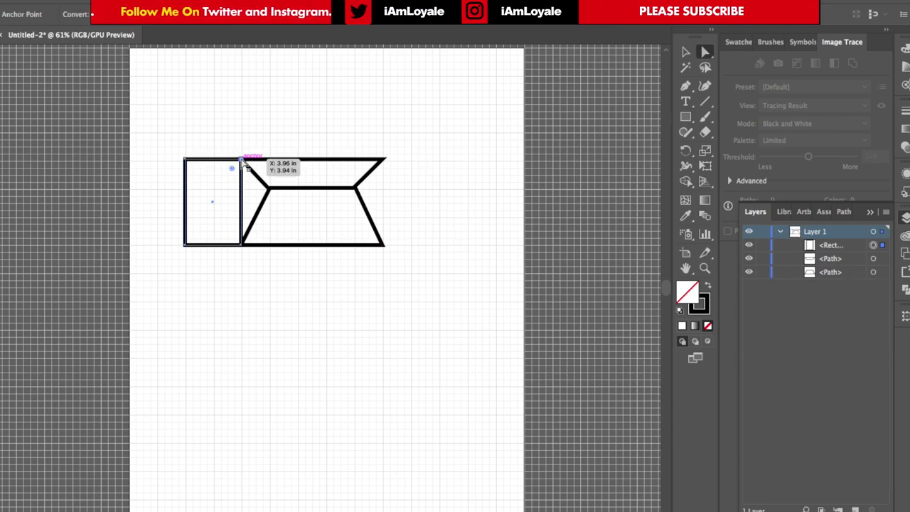
drag(243, 159, 267, 189)
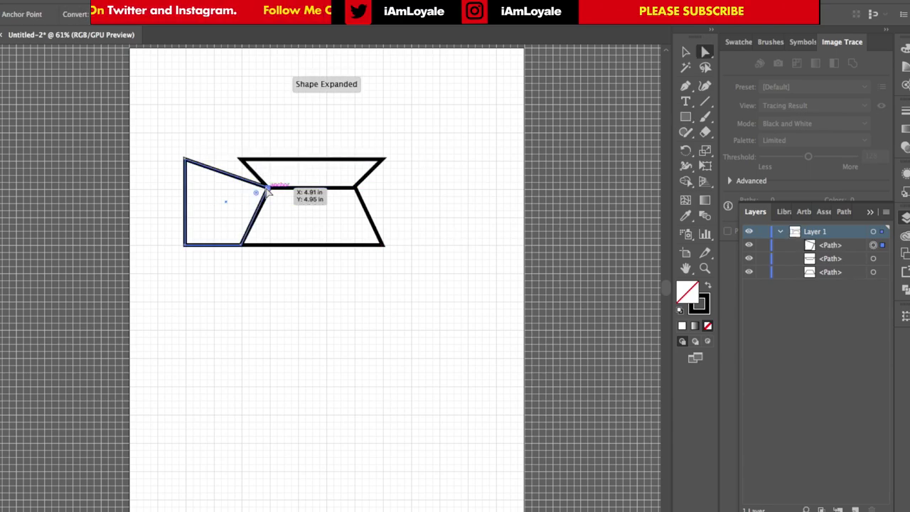
drag(186, 159, 239, 159)
drag(238, 160, 283, 152)
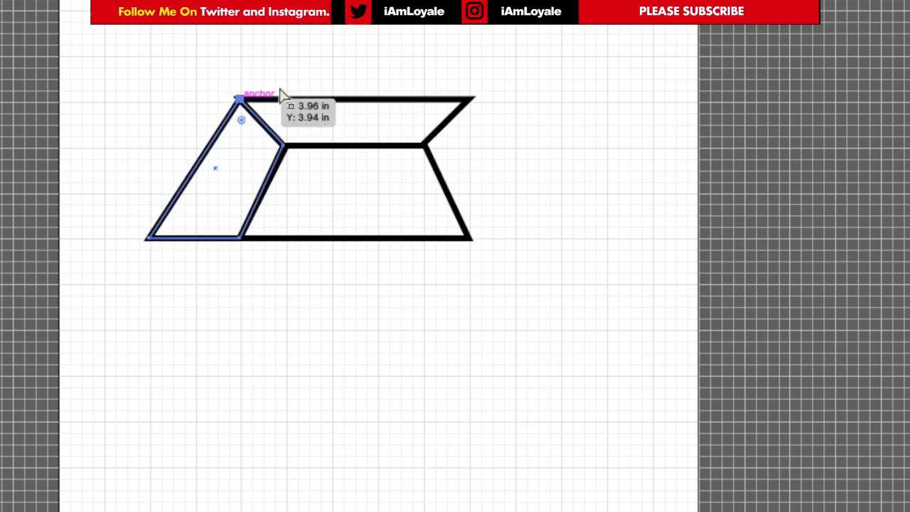
Copy the left side facet, reflect the copy about the vertical axis, and fit it against the right side of the trapezoids.
key(super+=)
key(super+=)
key(super+=)
key(super+=)
key(super+=)
drag(162, 45, 163, 71)
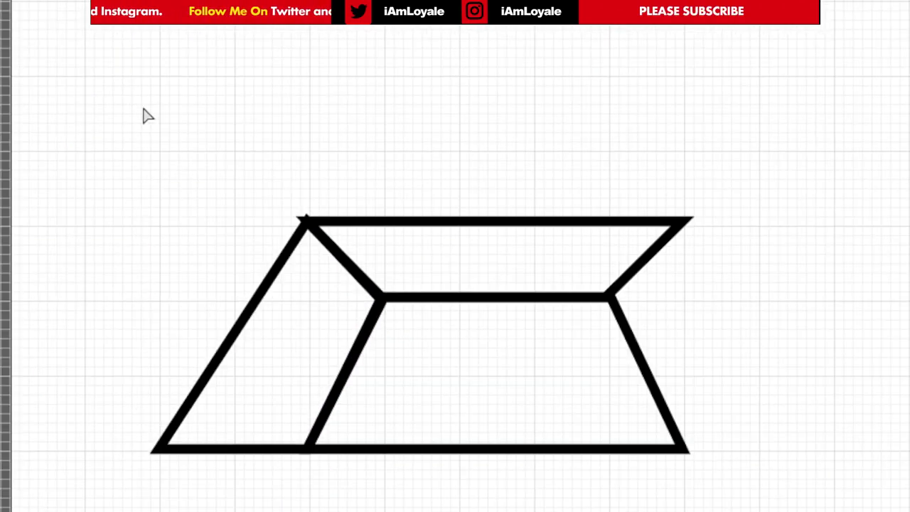
drag(269, 335, 662, 361)
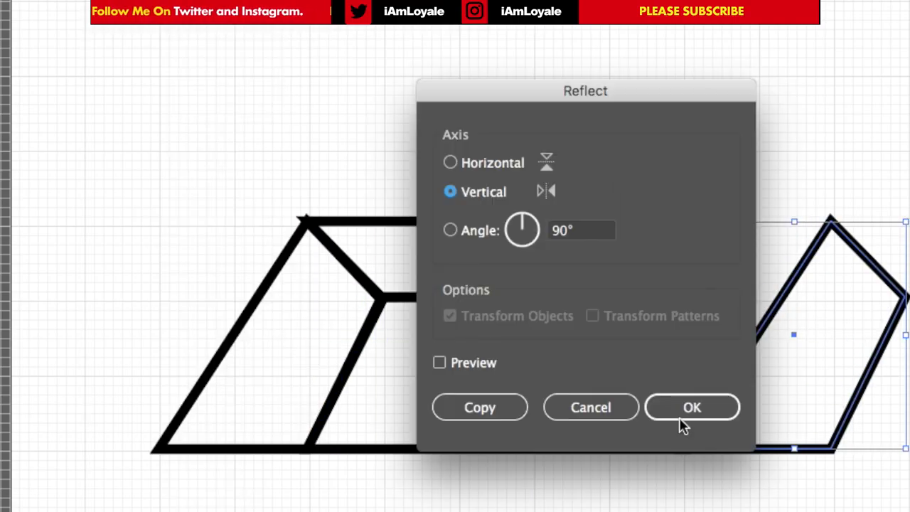
click(683, 429)
drag(719, 384, 648, 377)
click(508, 502)
Create a polygon with 3 sides and a 0.6944 in radius in the empty area below the diamond's crown.
scroll(508, 502, down, 3)
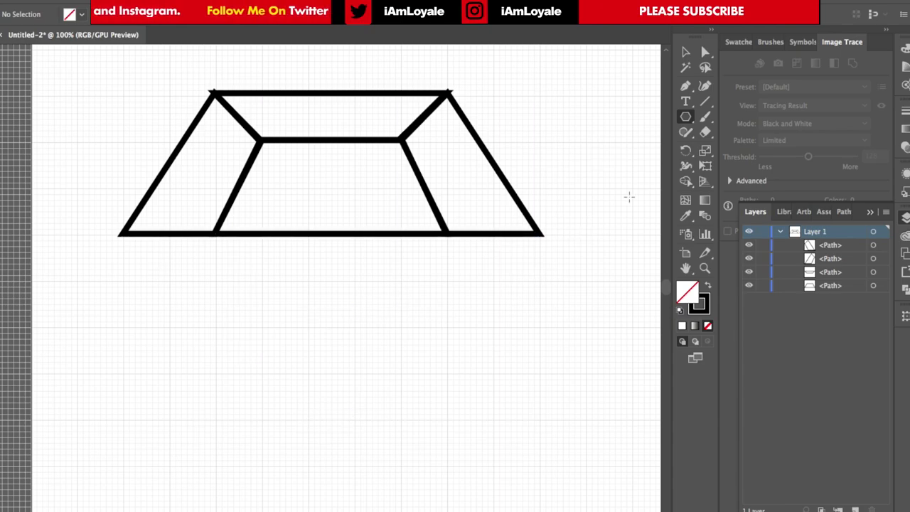
click(683, 119)
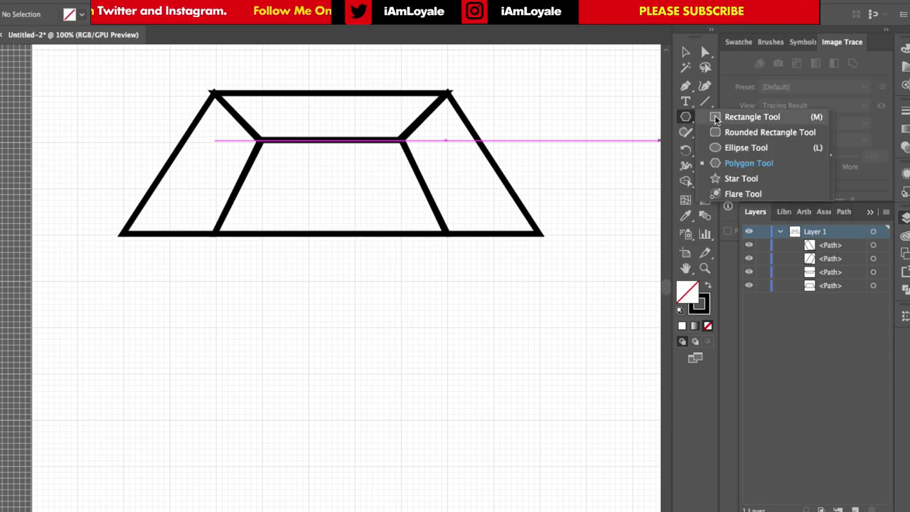
click(744, 166)
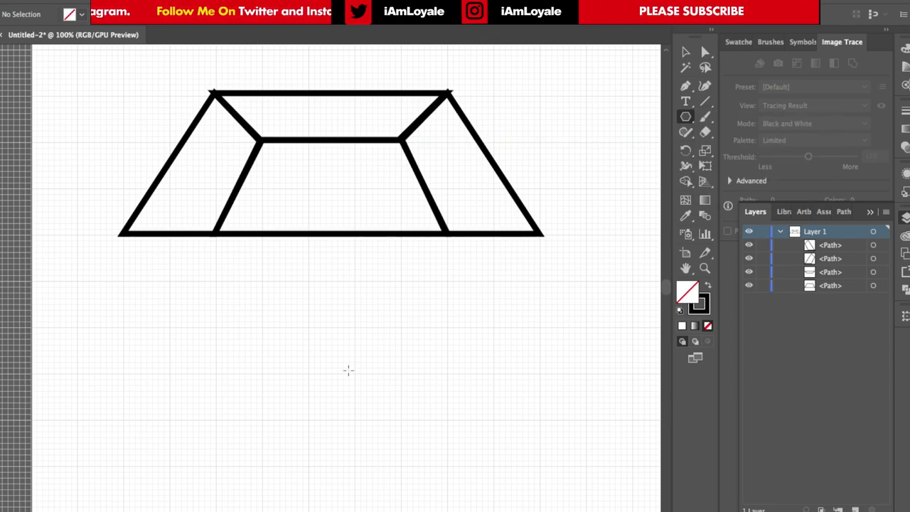
click(313, 359)
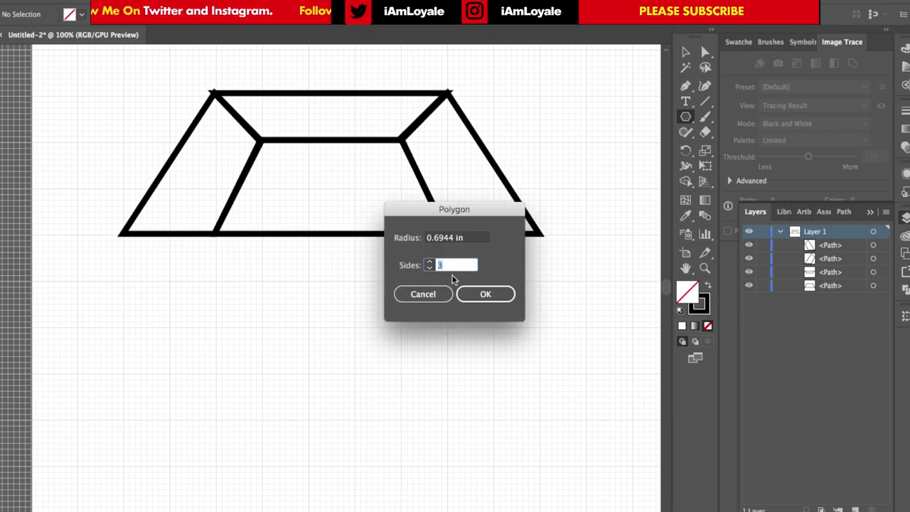
click(481, 293)
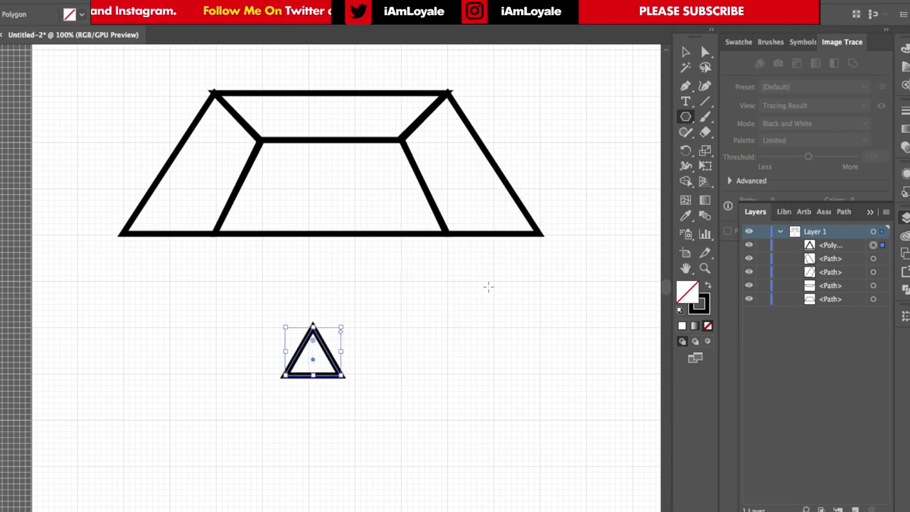
Turn the triangle point-down and stretch it to the crown's full width and up to its base, forming the diamond's lower half.
key(v)
drag(341, 321, 295, 427)
drag(305, 350, 539, 448)
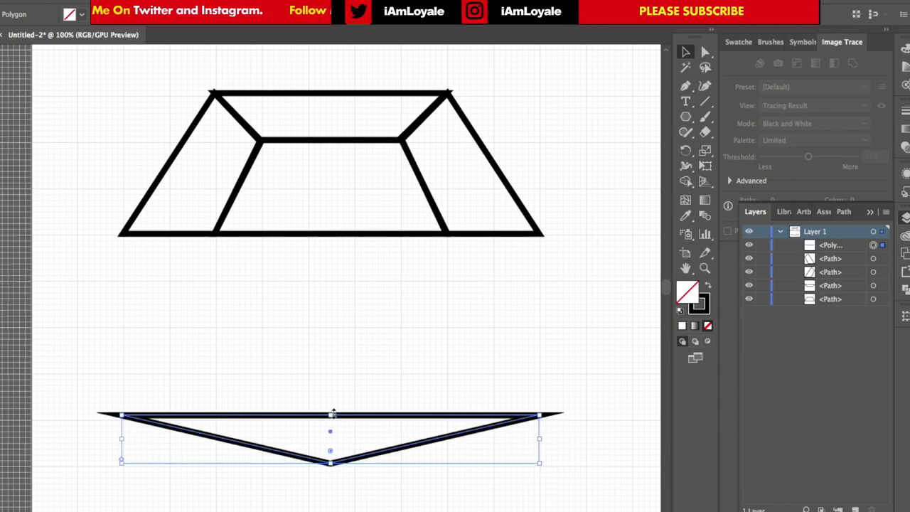
drag(330, 415, 331, 234)
click(120, 274)
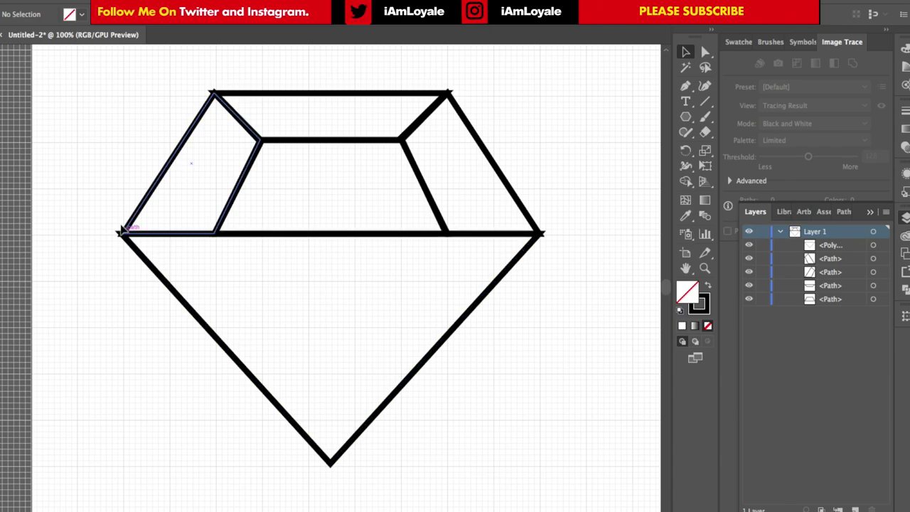
Select all of the diamond's shapes and align their strokes to the inside of the paths.
drag(95, 82, 559, 433)
click(136, 13)
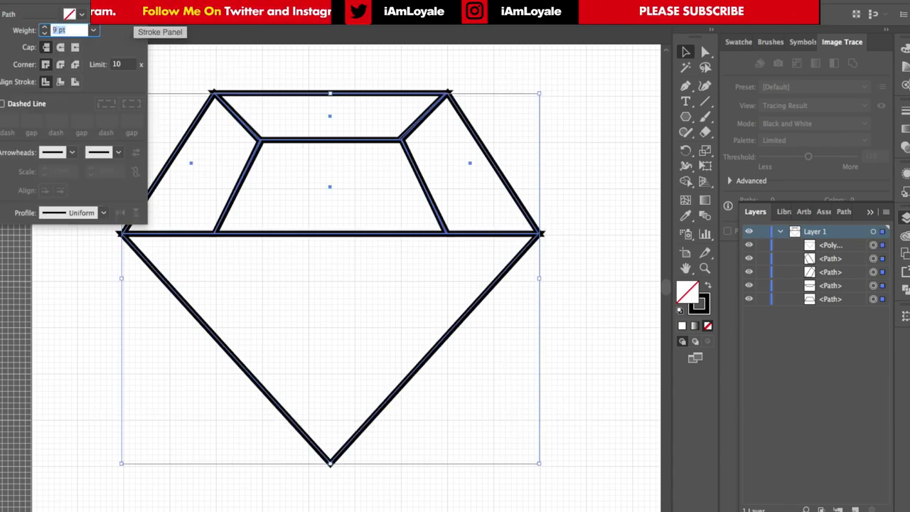
click(60, 82)
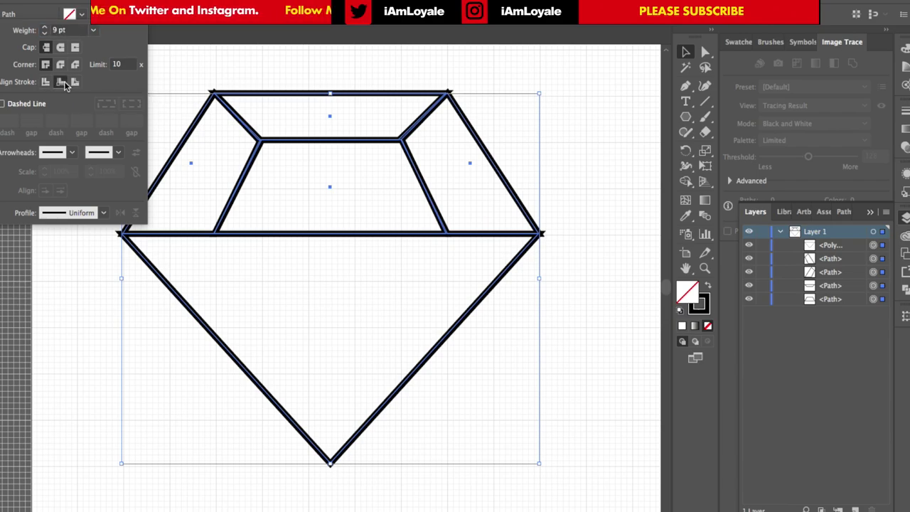
click(55, 358)
key(super+equal)
key(super+equal)
key(super+equal)
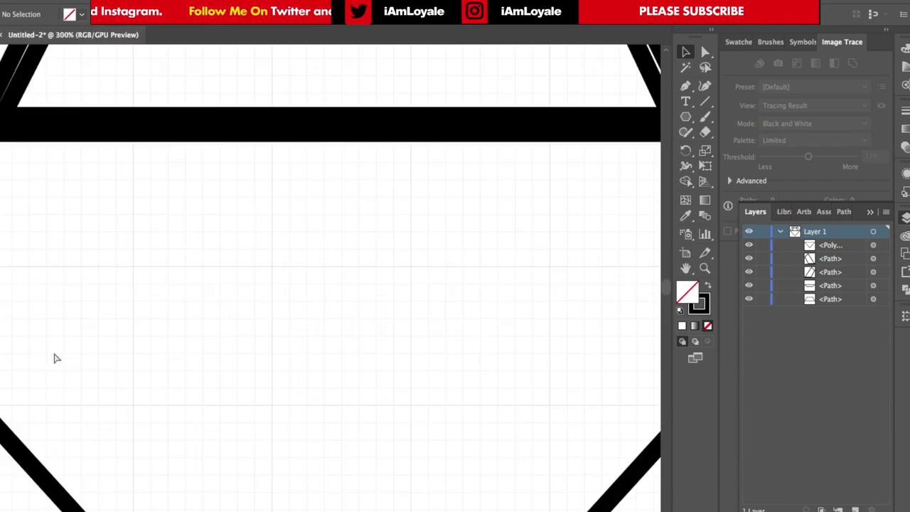
scroll(173, 284, up, 5)
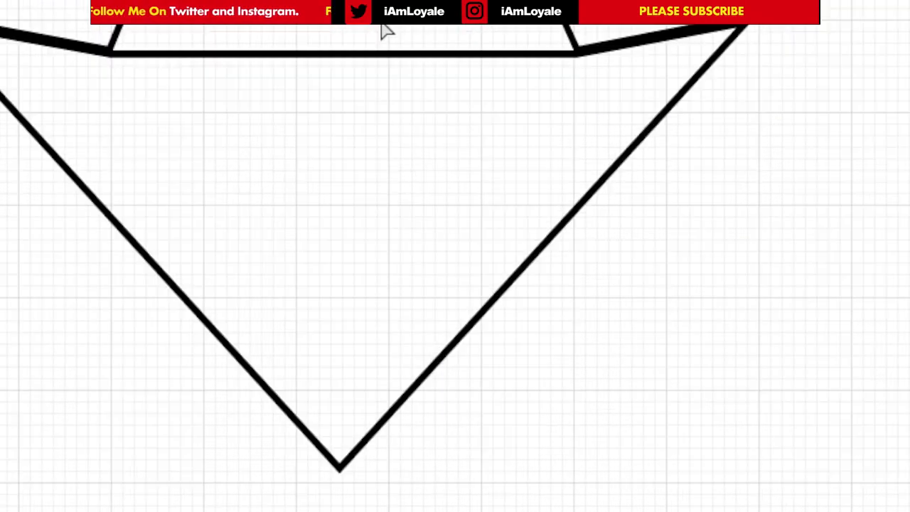
Shape an inner lower facet by pulling its bottom corners onto the diamond's sides and an added middle anchor down to the tip.
key(ctrl+minus)
key(ctrl+minus)
key(ctrl+equal)
drag(676, 341, 647, 372)
drag(268, 339, 289, 372)
key(p)
click(468, 372)
key(a)
key(ctrl+minus)
key(ctrl+minus)
drag(403, 292, 403, 382)
key(v)
click(402, 116)
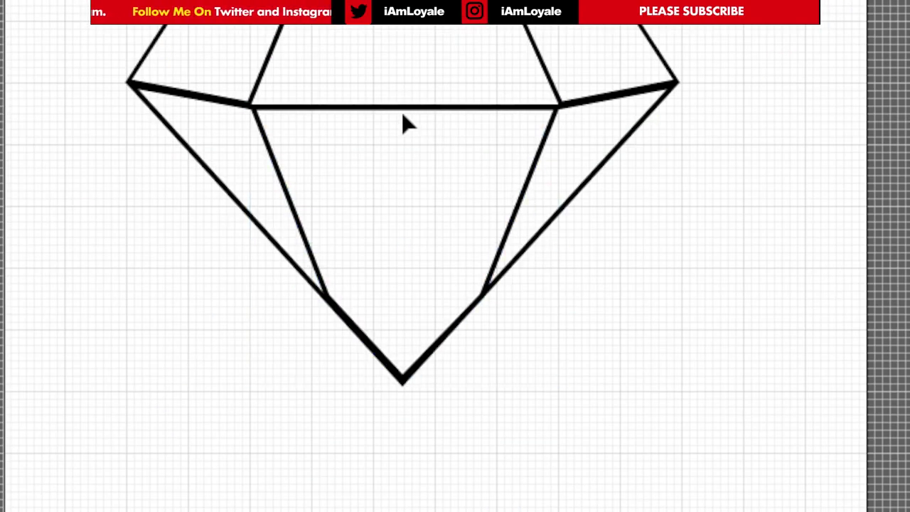
Draw a vertical line through the center of the lower facet, from the diamond's horizontal middle edge down to its bottom tip.
key(backslash)
drag(415, 276, 415, 498)
key(v)
click(780, 88)
key(ctrl+z)
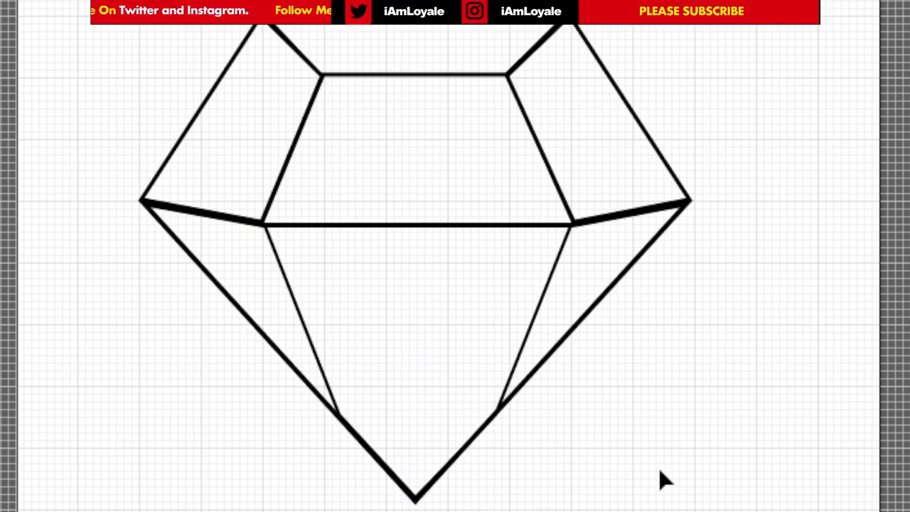
Select all of the diamond artwork, including the center line, and apply Outline Stroke to it.
key(ctrl+a)
click(43, 2)
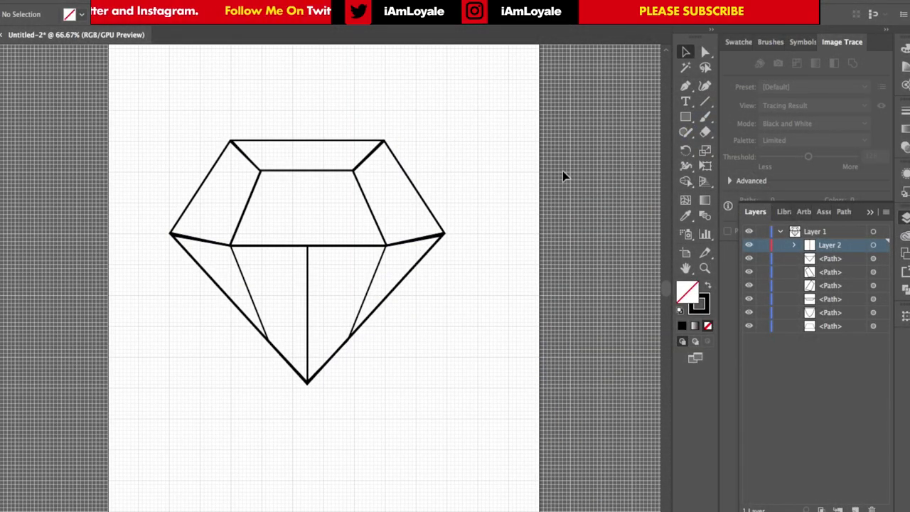
click(874, 245)
click(165, 4)
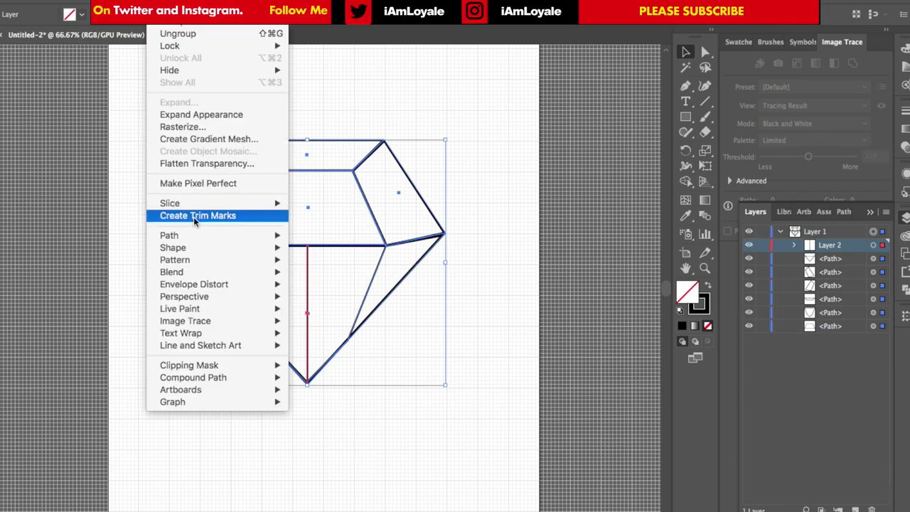
mouse_move(195, 235)
click(332, 270)
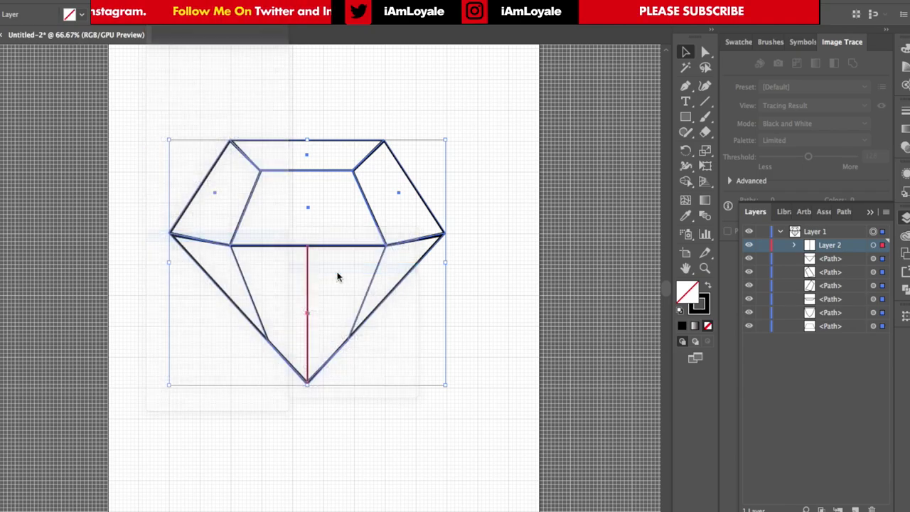
click(379, 381)
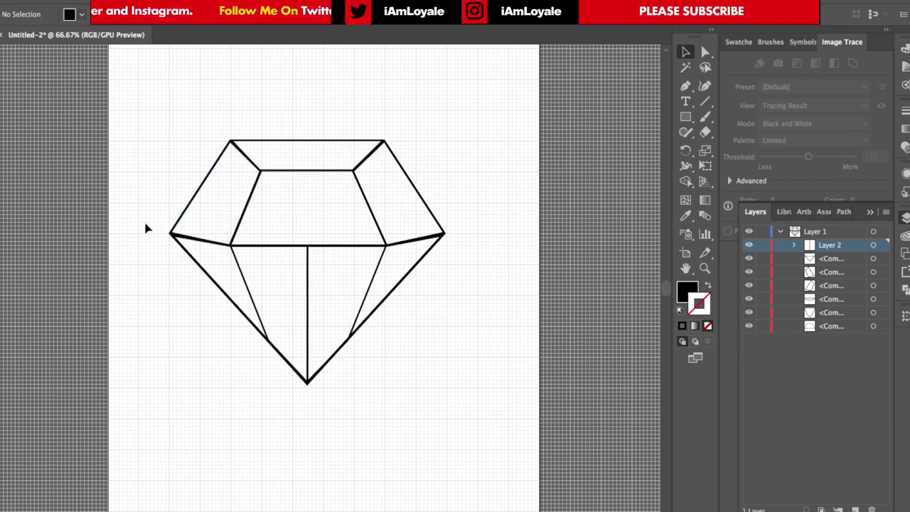
Select the whole outlined diamond and merge its parts into one shape with the Pathfinder Unite mode.
drag(323, 288, 490, 417)
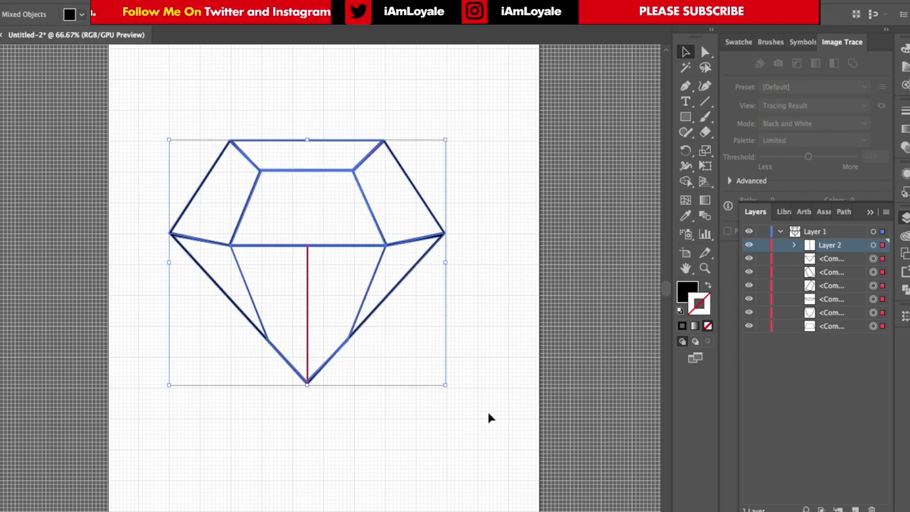
click(844, 212)
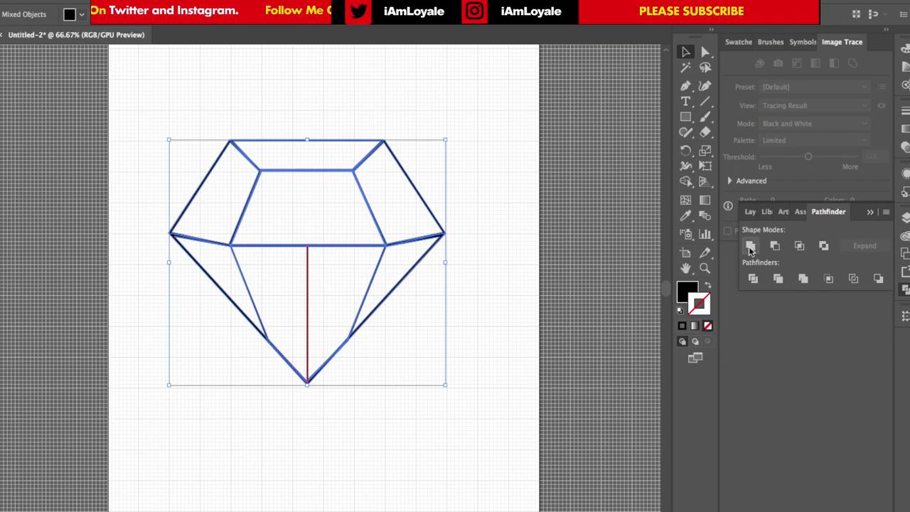
click(751, 247)
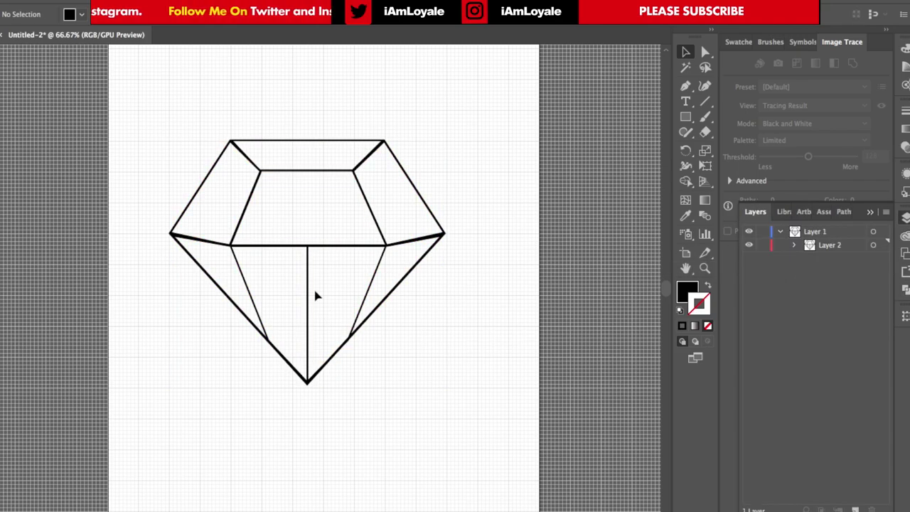
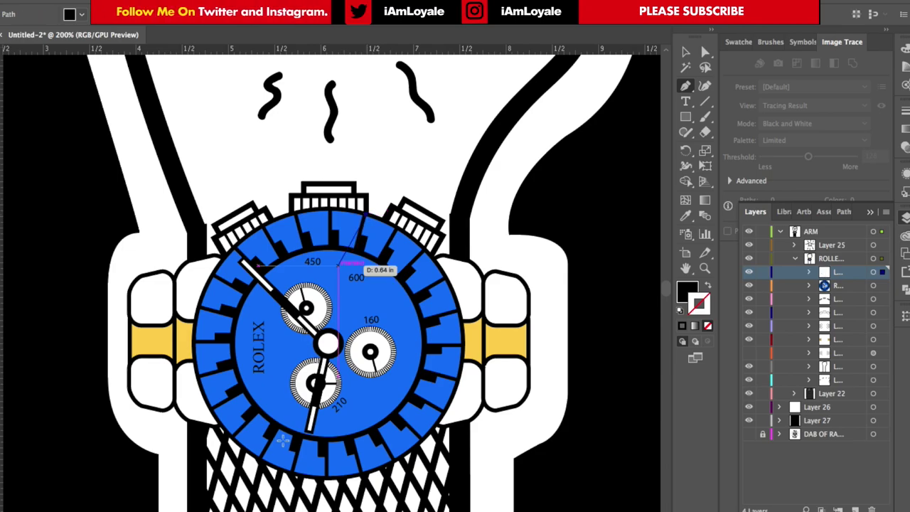
Draw a closed Pen shape over the watch face's left half, split by a slanted line from upper to lower rim.
click(292, 473)
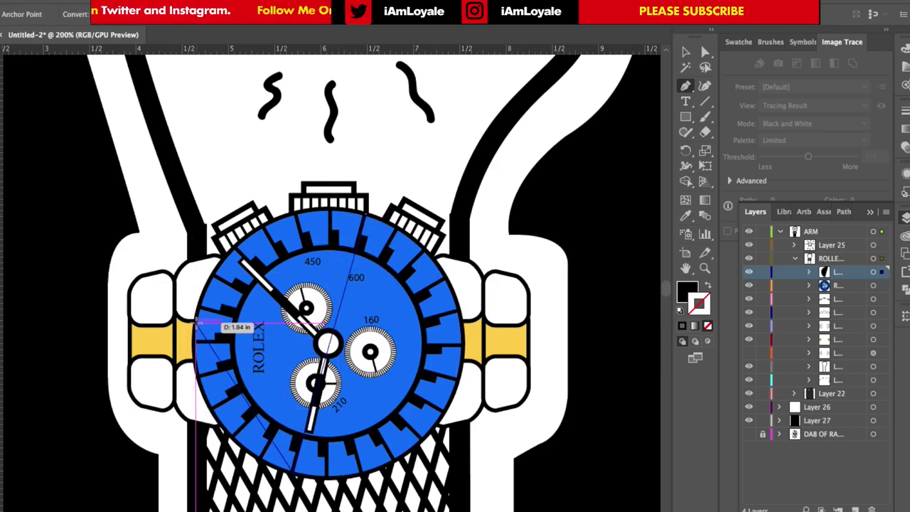
drag(195, 324, 195, 181)
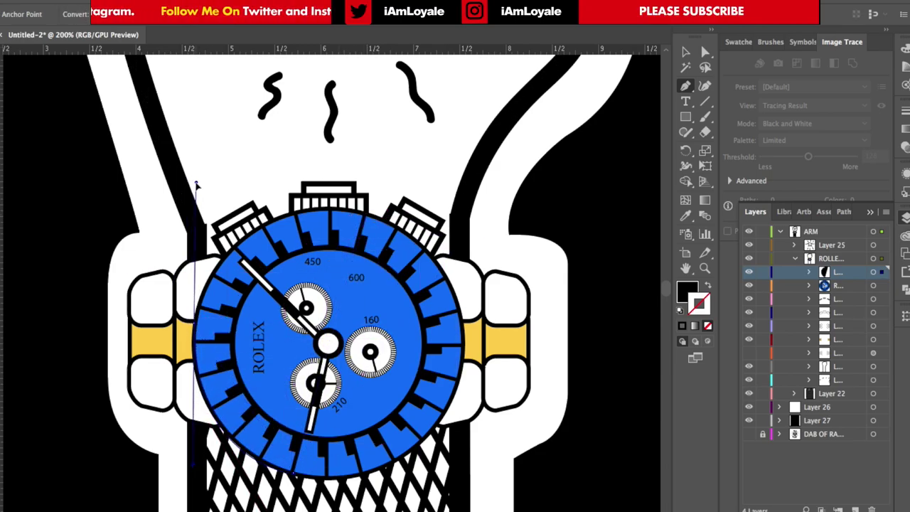
drag(206, 277, 202, 288)
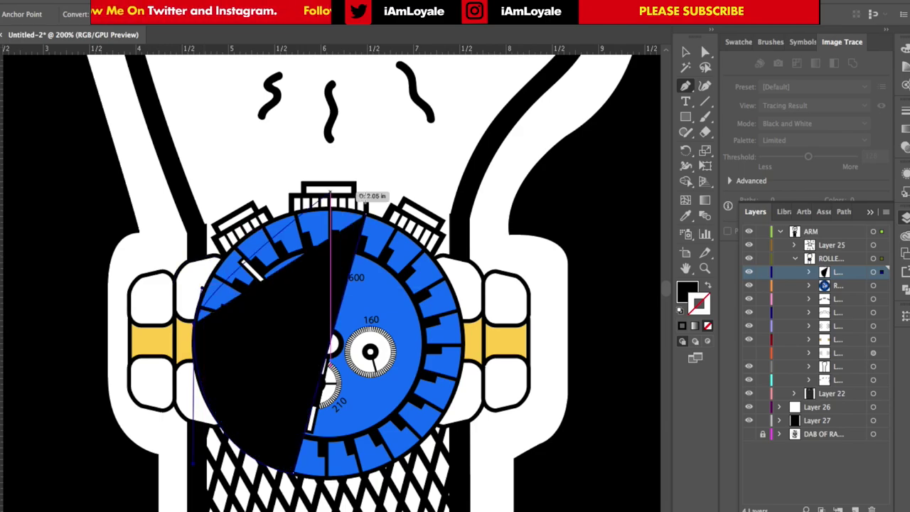
drag(367, 213, 486, 244)
Make the RGB Blue swatch a deeper blue for the shading shape by lowering its green value.
click(69, 14)
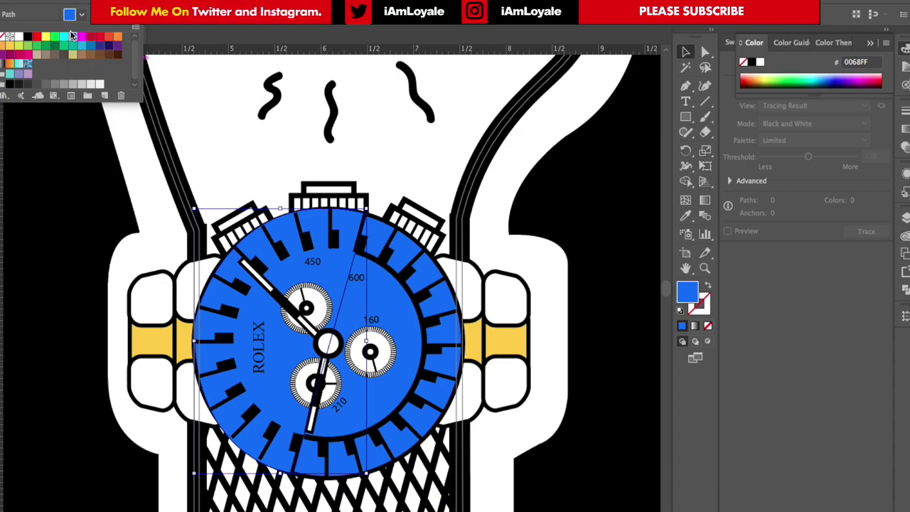
double_click(72, 35)
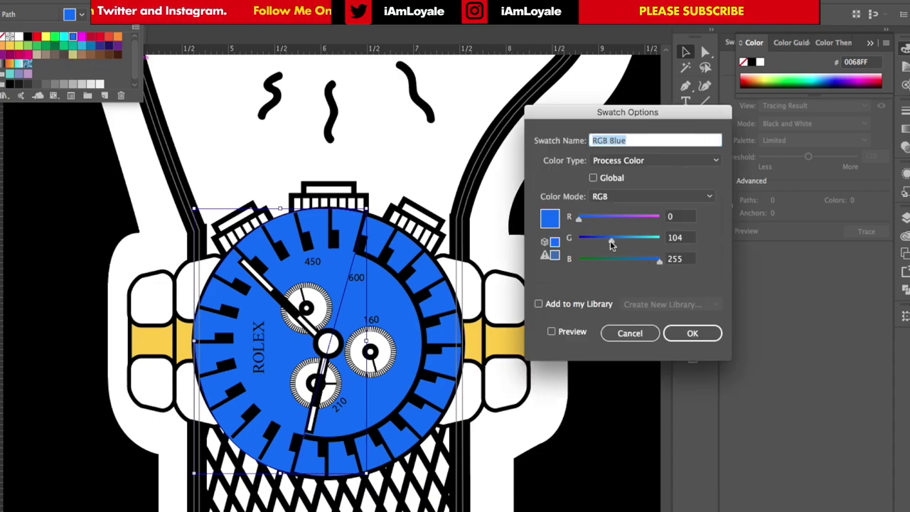
drag(610, 240, 599, 241)
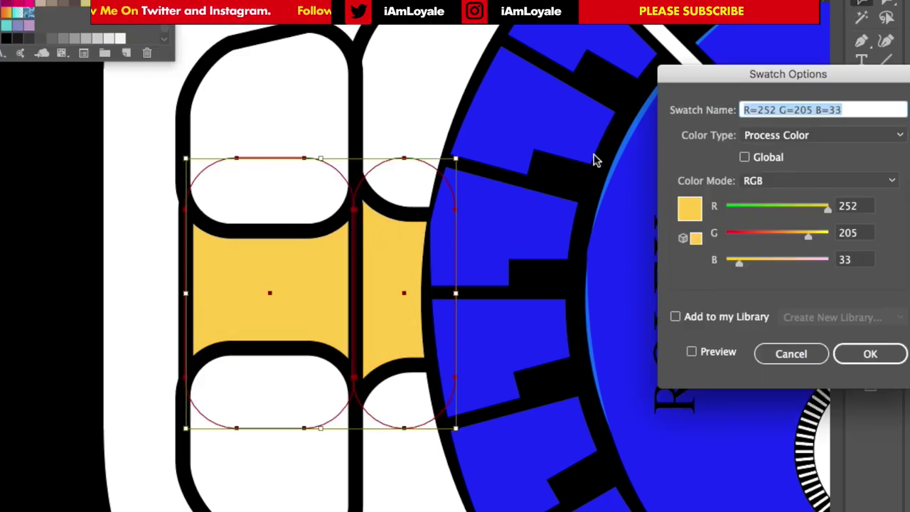
Darken the left yellow strap links to orange, and add narrow orange shading strips along the inner edges of the right yellow links.
drag(825, 229, 796, 273)
key(Return)
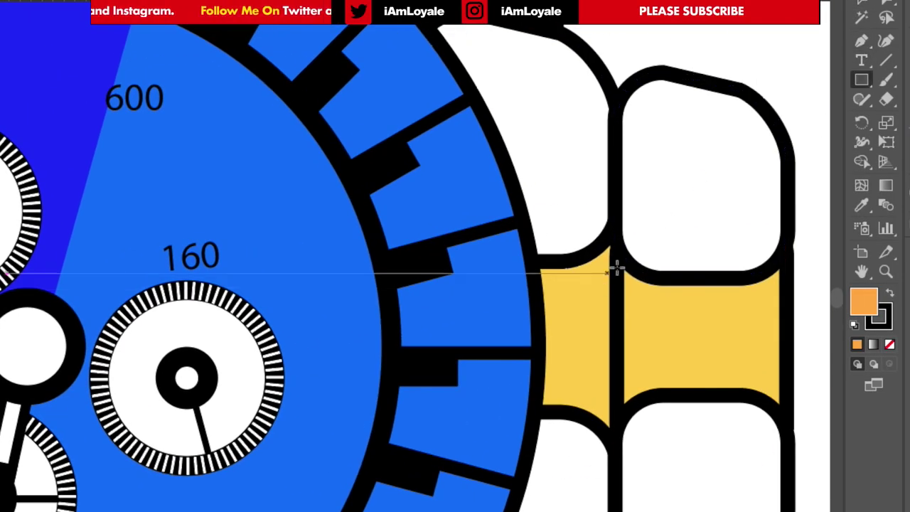
drag(623, 267, 640, 402)
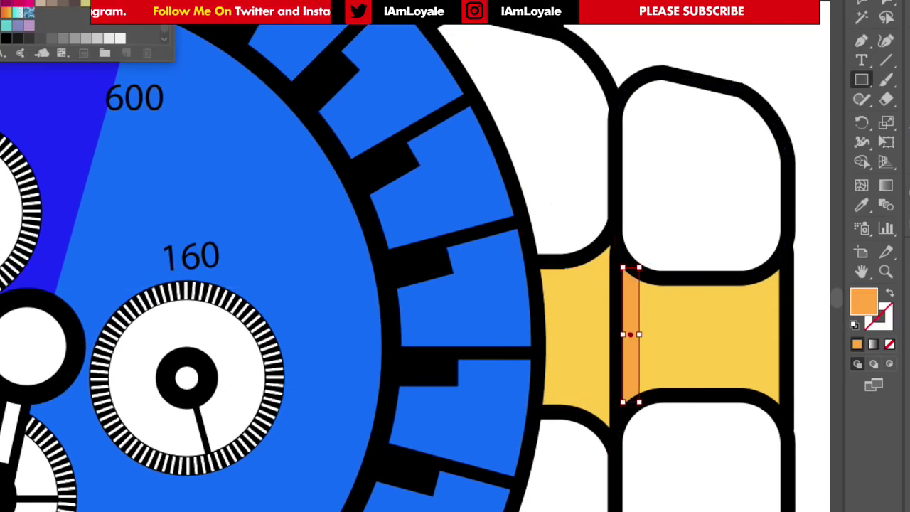
click(548, 332)
Draw a tall ellipse over the upper right inner link, tilt it along the dial's rim, and fill it light gray without a stroke.
key(l)
drag(478, 201, 552, 494)
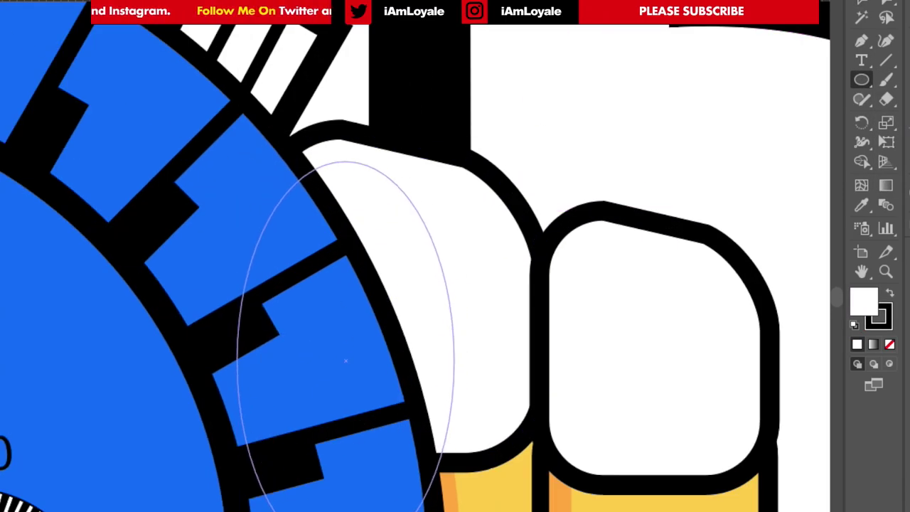
drag(434, 165, 396, 151)
drag(419, 284, 400, 265)
click(884, 319)
click(890, 345)
click(101, 32)
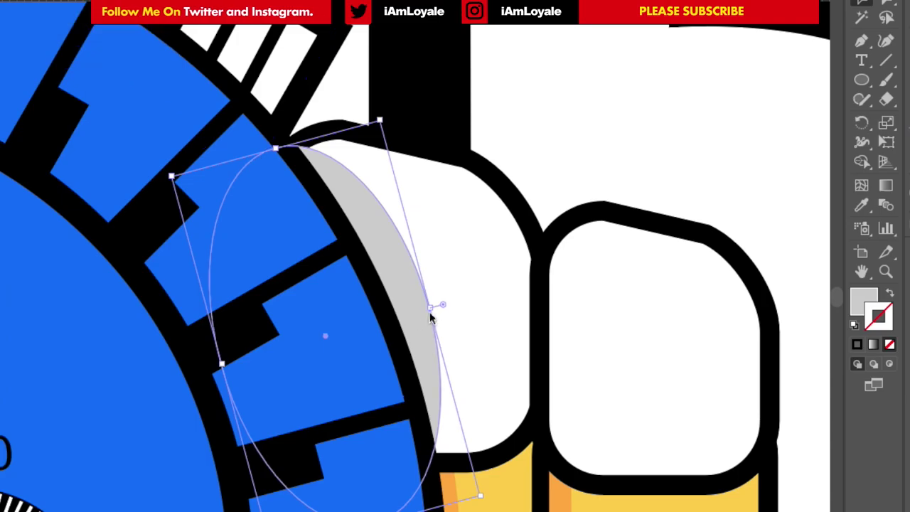
Resize, rotate and reposition the gray ellipse to form a slim crescent shadow on the link along the dial's rim.
drag(479, 496, 489, 511)
drag(436, 324, 424, 327)
drag(375, 117, 349, 114)
key(Up)
key(Up)
key(Up)
key(Up)
click(641, 73)
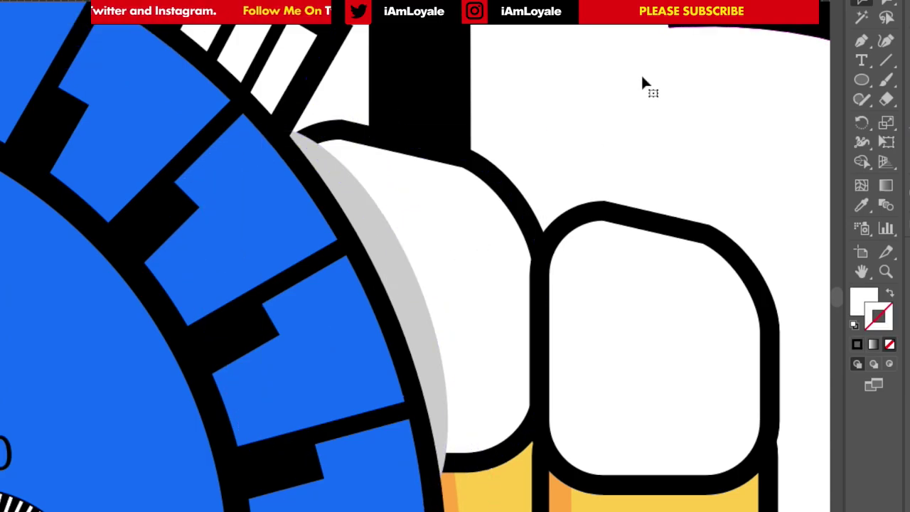
click(421, 303)
drag(426, 307, 412, 312)
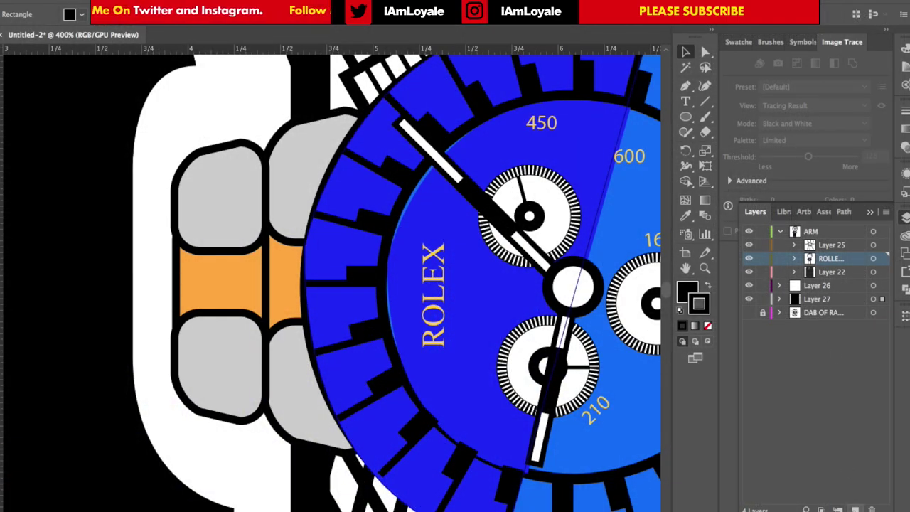
Create a layer above the watch layer and paint curved light-gray highlights on the two upper left strap links.
click(855, 509)
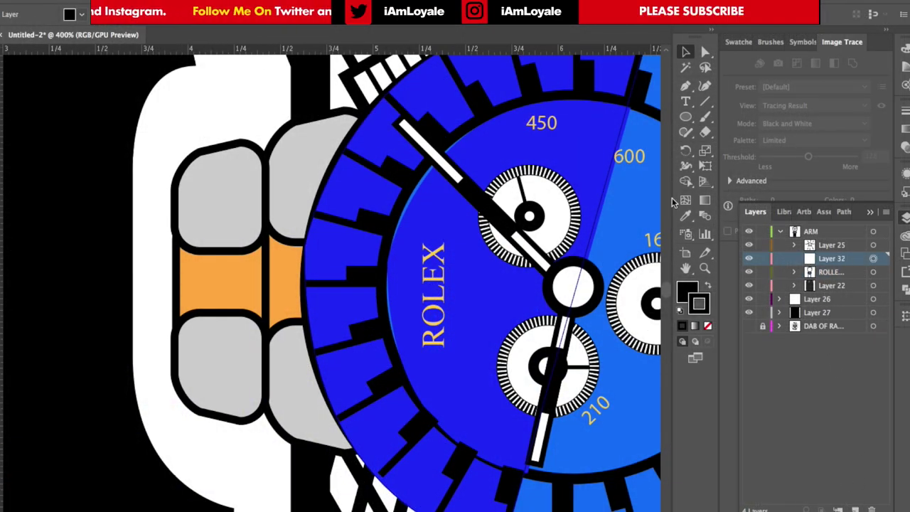
key(b)
click(80, 17)
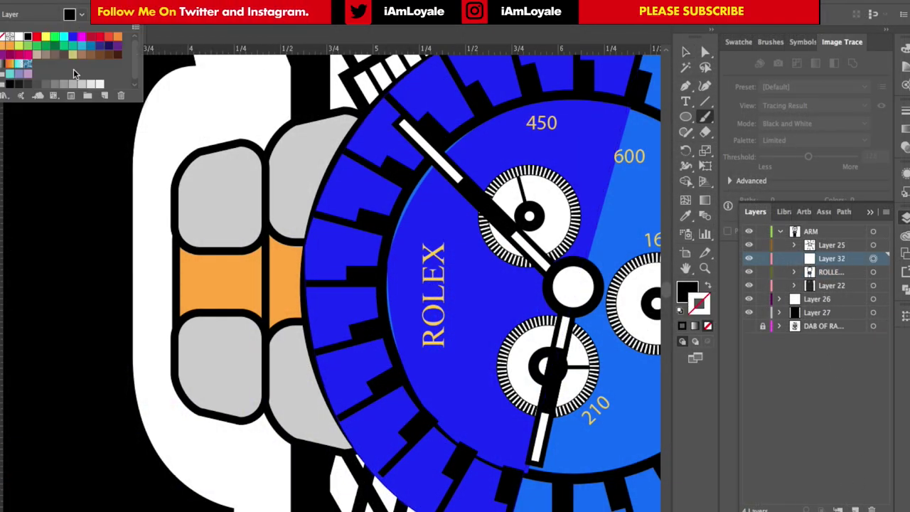
click(91, 84)
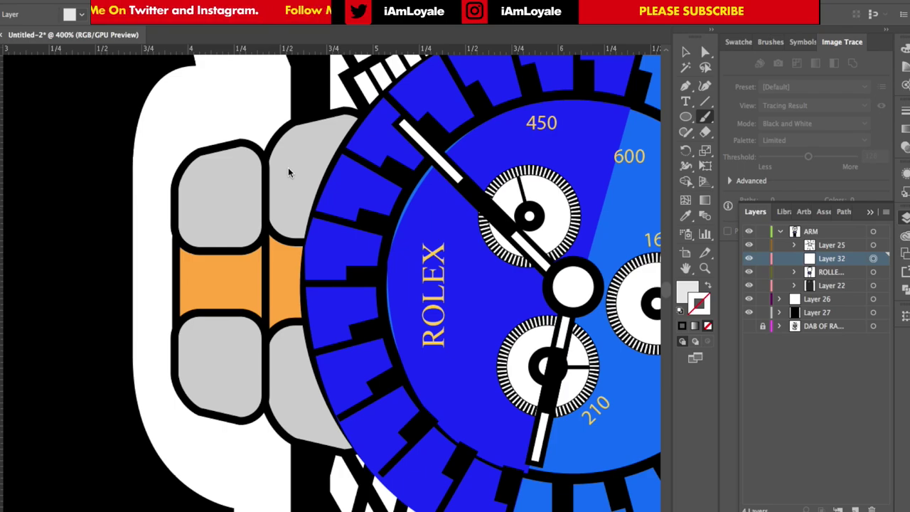
drag(219, 166, 194, 206)
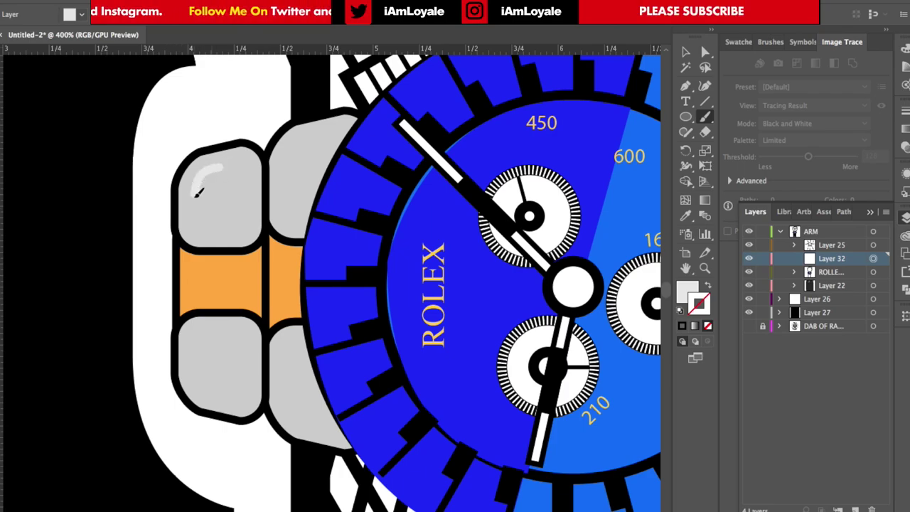
mouse_move(321, 132)
mouse_down()
mouse_move(293, 151)
mouse_move(288, 179)
mouse_up()
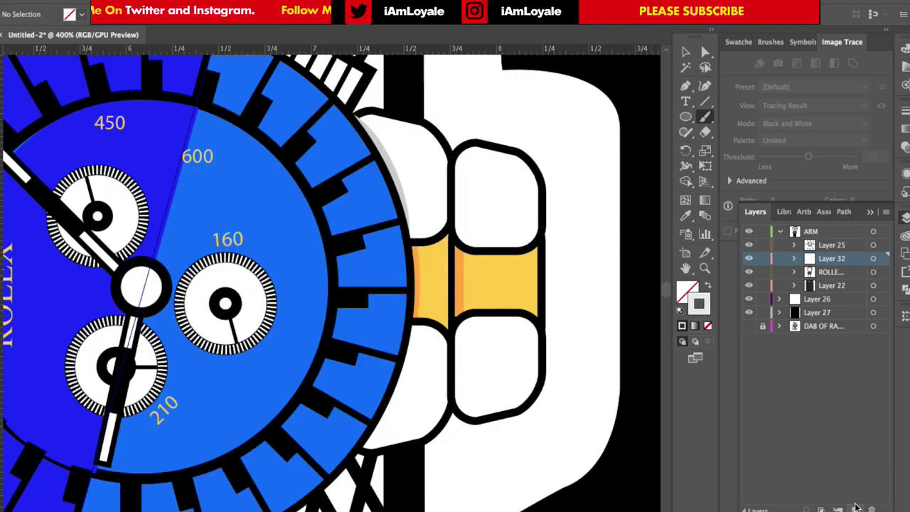
Add another layer above the highlight layer, target it, and open the color swatches.
click(857, 509)
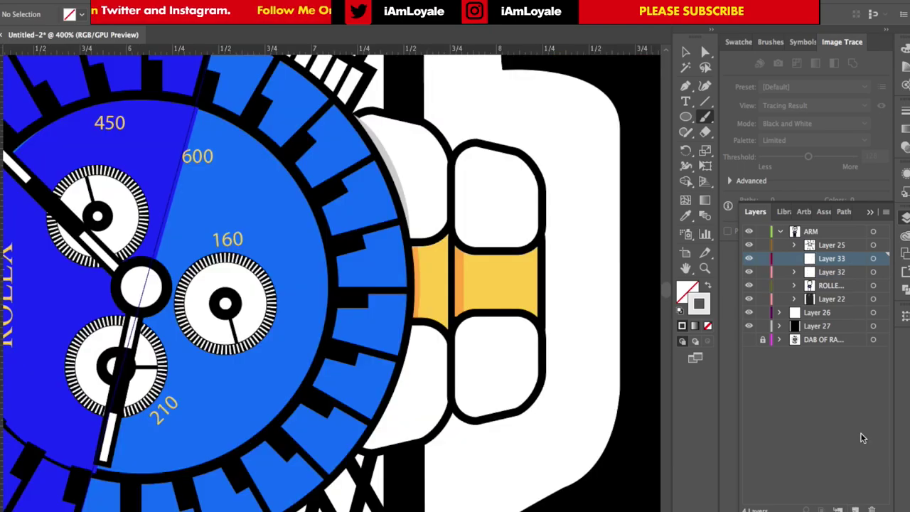
click(873, 259)
click(112, 14)
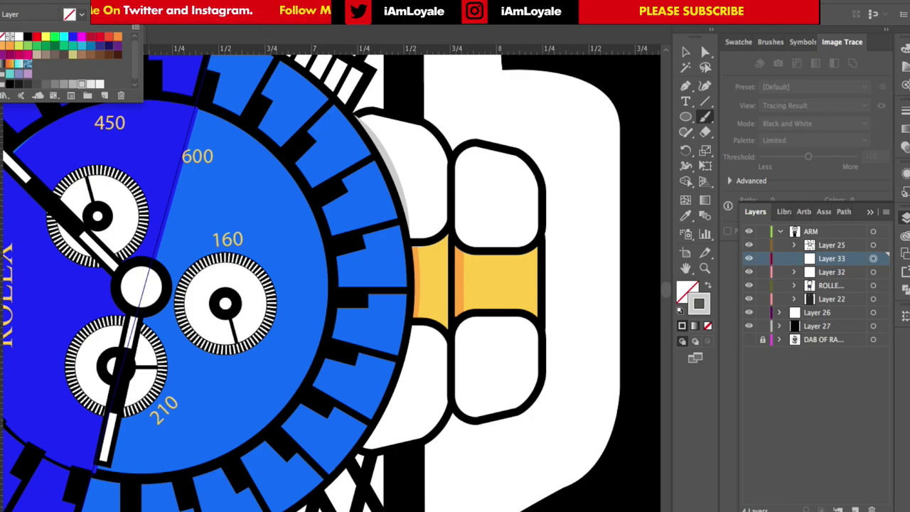
click(112, 14)
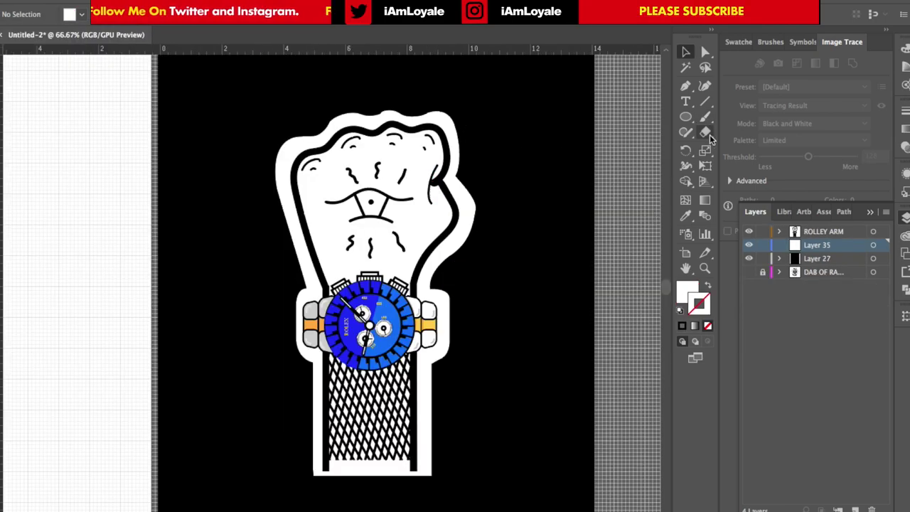
Hand-letter the word ROLEX in angular white Paintbrush strokes on the black background left of the wrist.
key(super+=)
key(super+=)
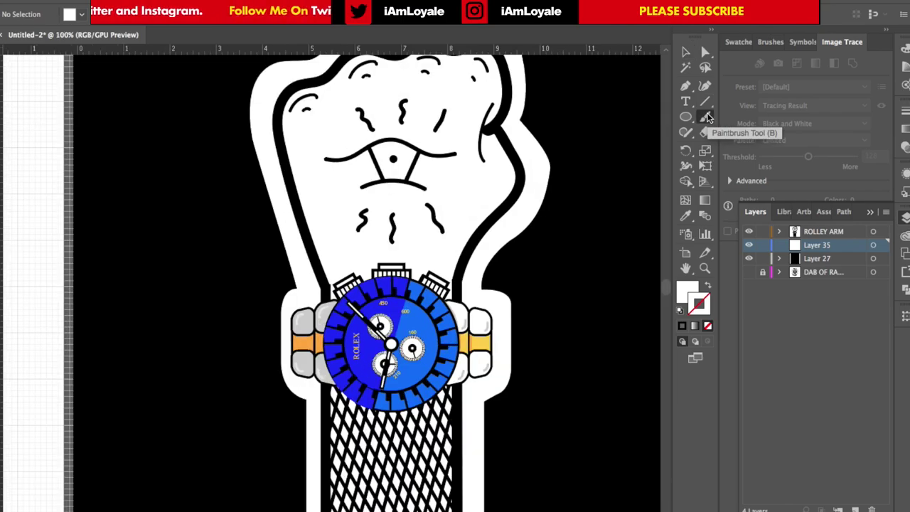
scroll(441, 181, left, 2)
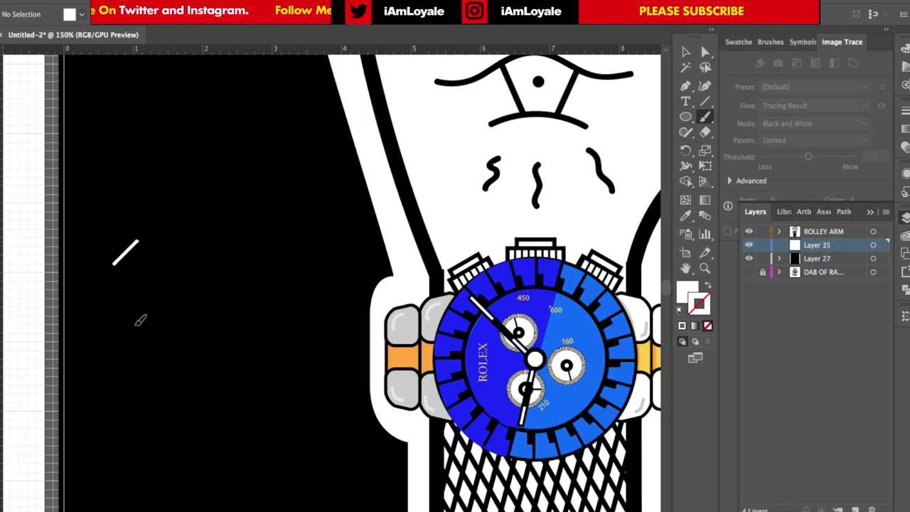
key(ctrl+z)
drag(162, 335, 159, 349)
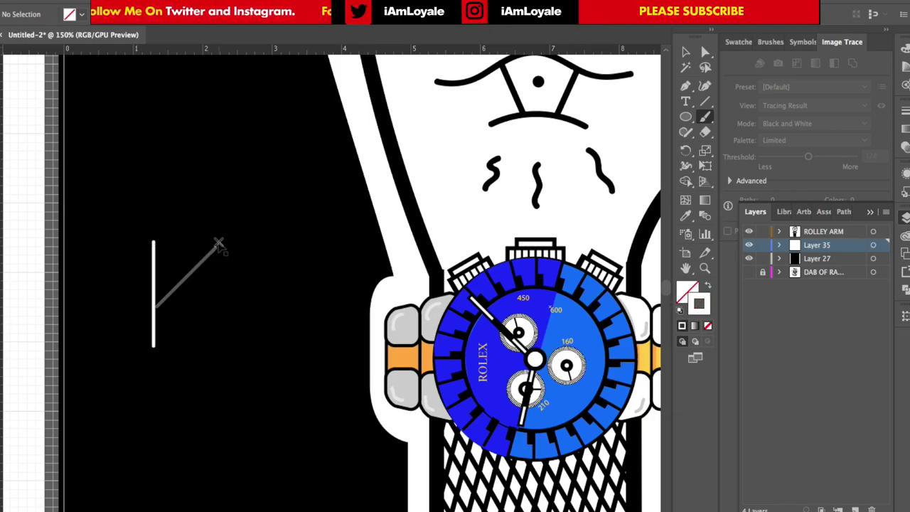
mouse_move(219, 243)
mouse_down()
mouse_move(203, 234)
mouse_move(196, 341)
mouse_up()
drag(222, 240, 248, 265)
drag(265, 231, 293, 328)
drag(302, 238, 326, 313)
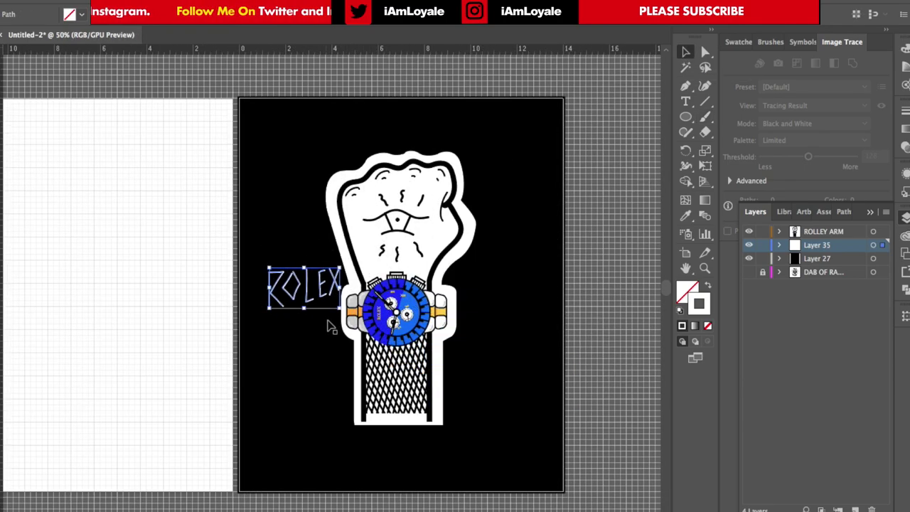
Place a copy of the ROLEX lettering to the right of the forearm, and target the new empty layer above the lettering.
drag(332, 326, 313, 291)
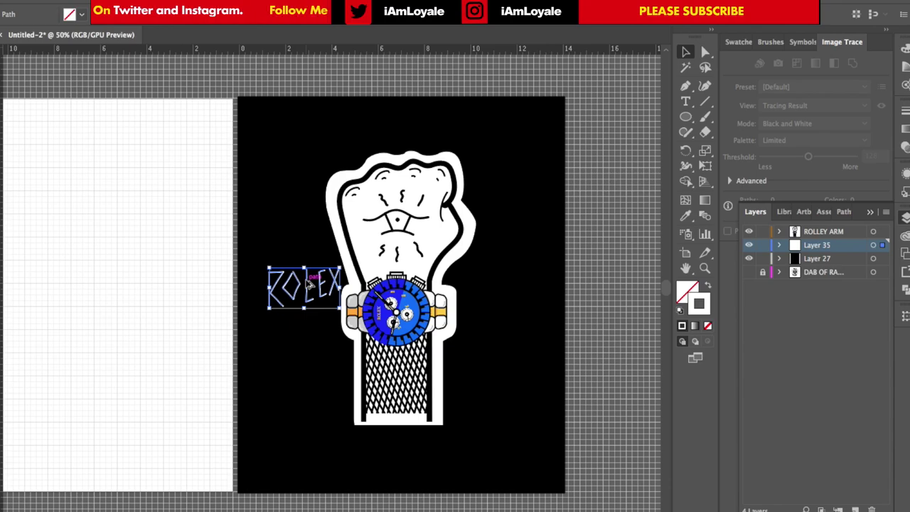
drag(308, 279, 487, 362)
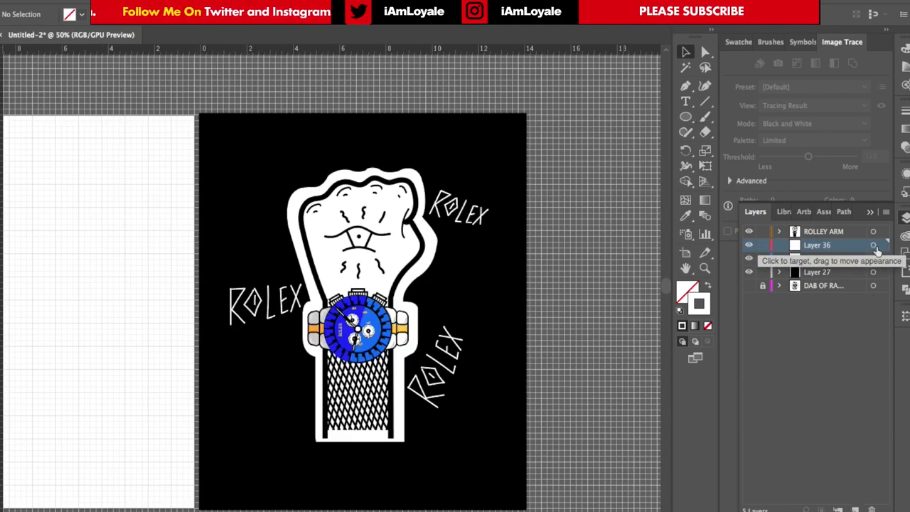
click(874, 246)
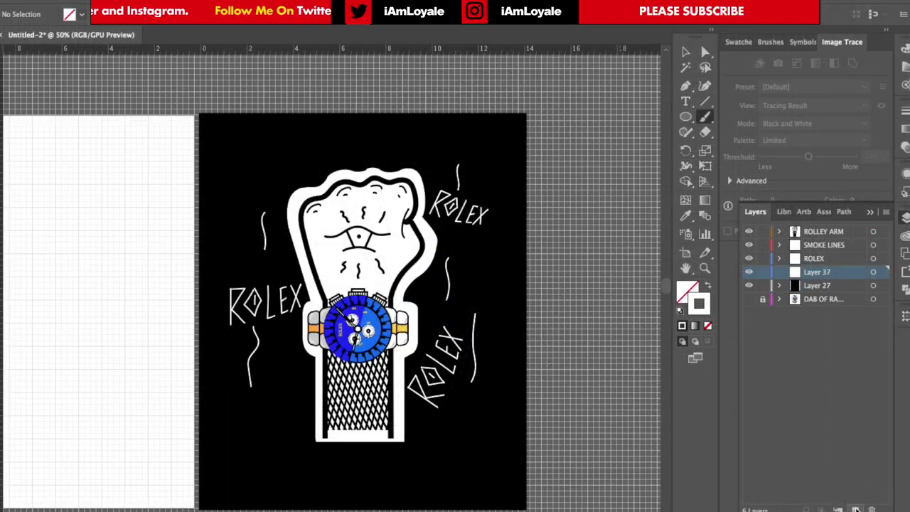
Draw a small triangle with the Polygon tool just below the forearm on the new empty layer.
drag(685, 118, 719, 162)
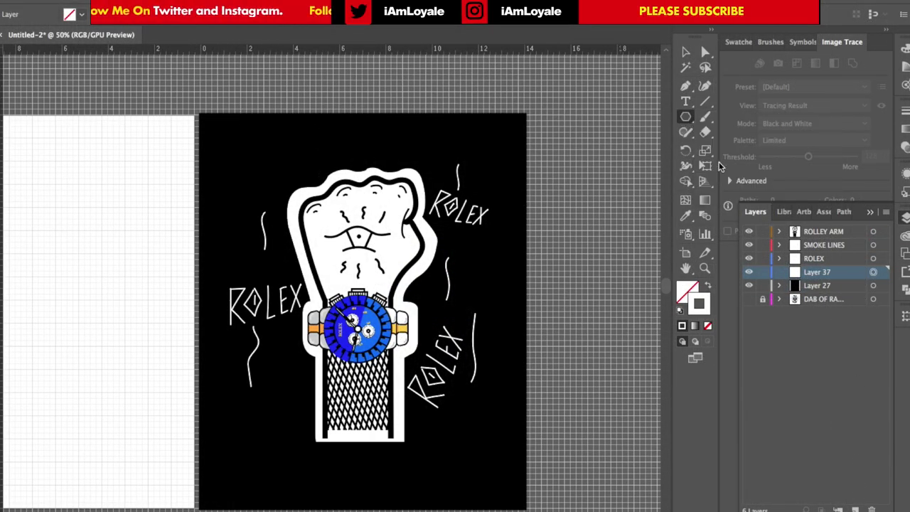
click(329, 471)
click(487, 297)
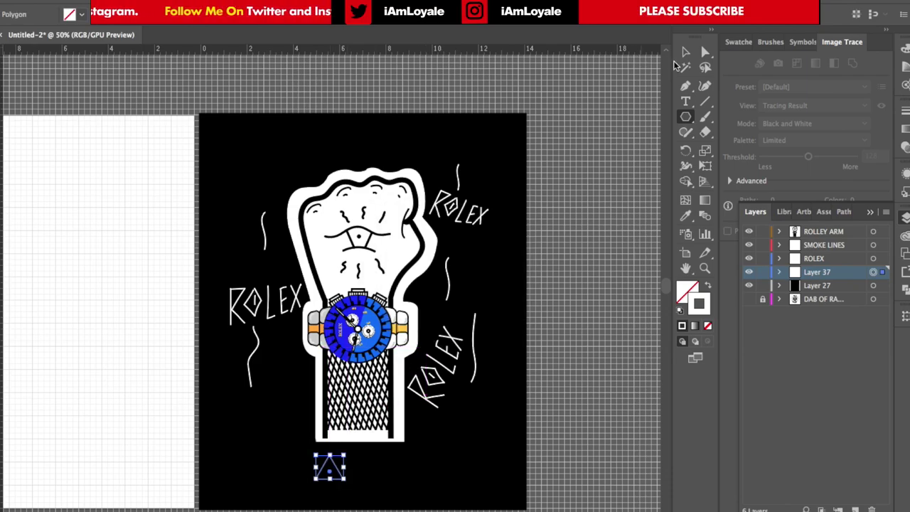
Turn the triangle point-down, enlarge it to span most of the artboard's width, and center it across the lower forearm.
click(685, 52)
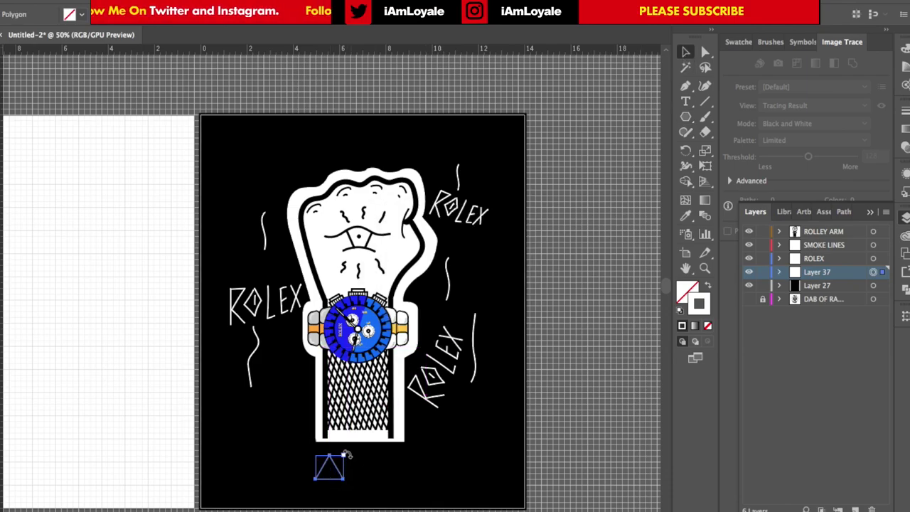
drag(347, 454, 423, 459)
drag(398, 467, 486, 455)
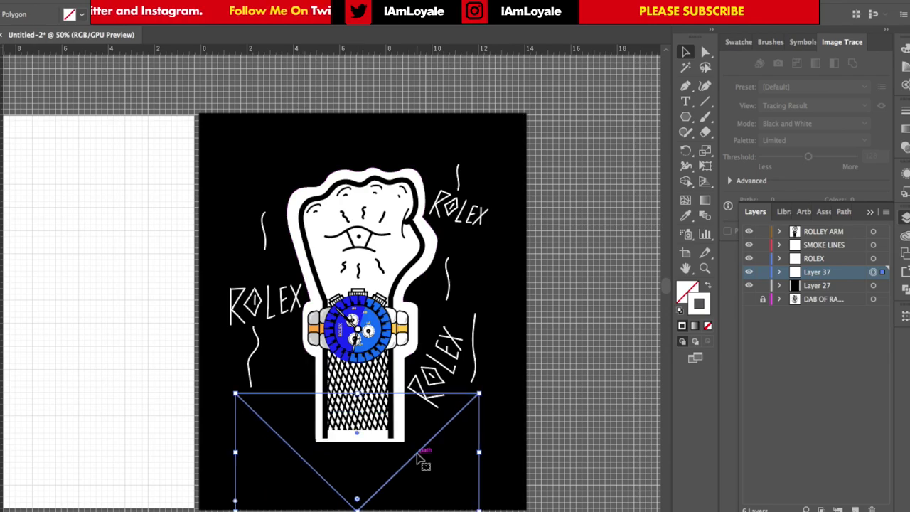
drag(420, 461, 421, 445)
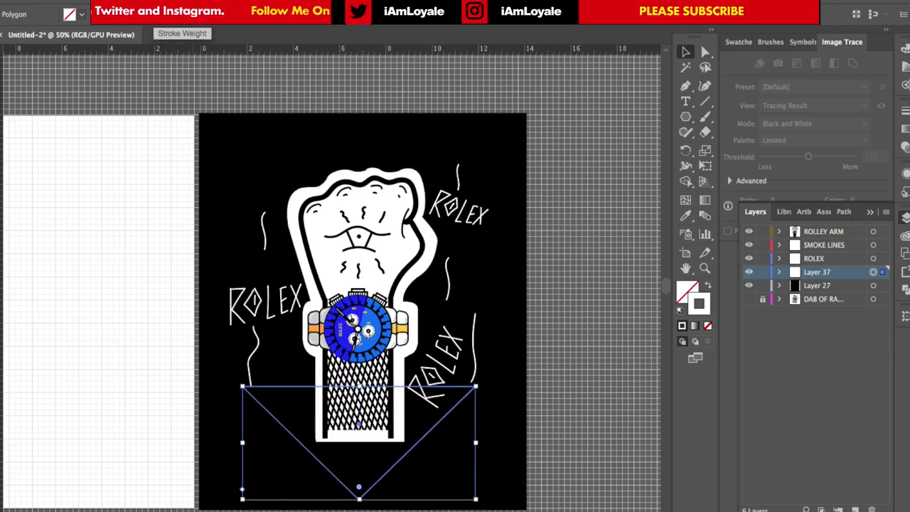
Thicken the triangle's outline by raising its stroke weight several increments.
click(148, 12)
click(148, 12)
click(148, 11)
click(148, 11)
click(148, 11)
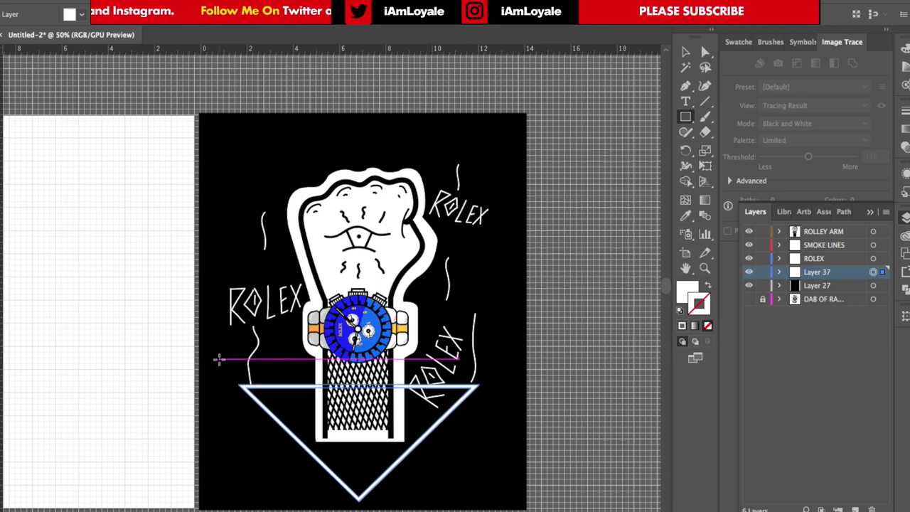
Draw a wide rectangle over the triangle's upper edge and remove the overlapping area with Shape Builder, leaving an open V shape.
drag(219, 359, 528, 413)
click(874, 272)
key(shift+m)
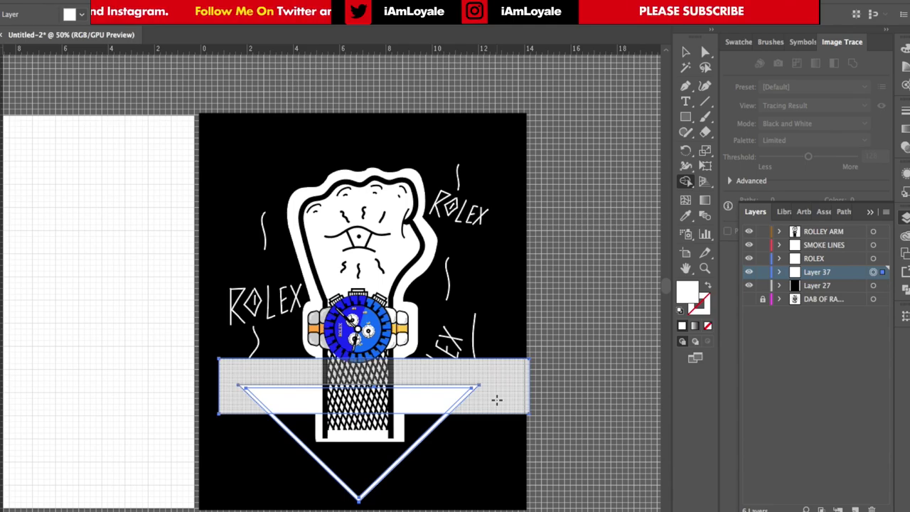
mouse_move(496, 400)
mouse_down()
mouse_move(198, 396)
mouse_move(238, 389)
mouse_move(206, 362)
mouse_up()
key(v)
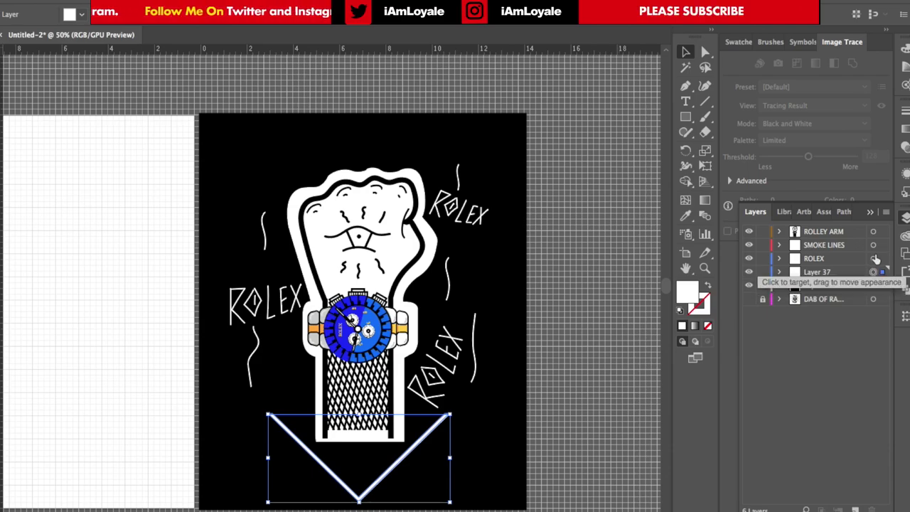
Move the arm, smoke lines, ROLEX lettering and V upward together, and duplicate the V slightly below the original.
shift+click(873, 258)
shift+click(874, 245)
shift+click(873, 231)
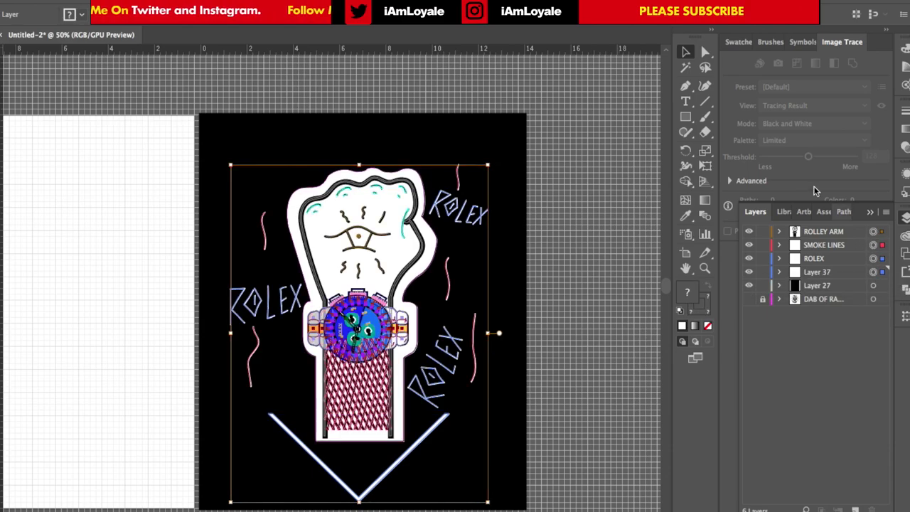
click(407, 431)
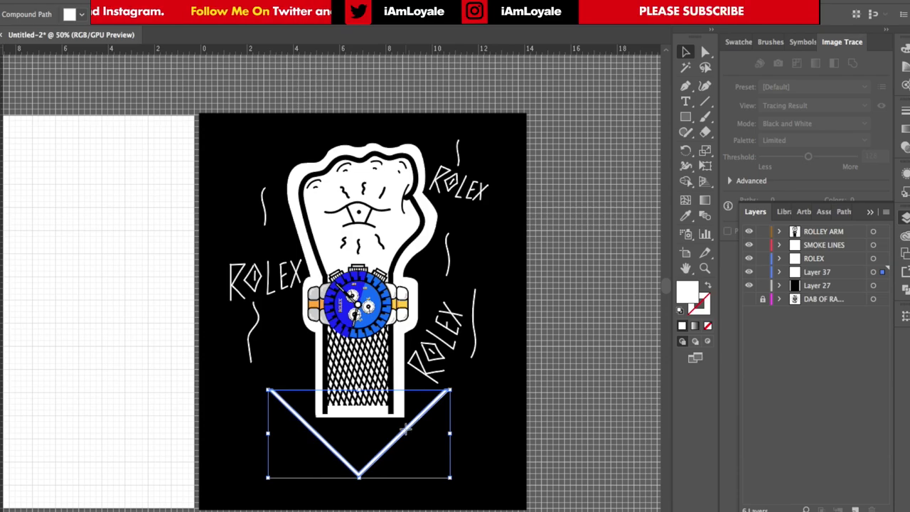
alt+drag(405, 429, 408, 453)
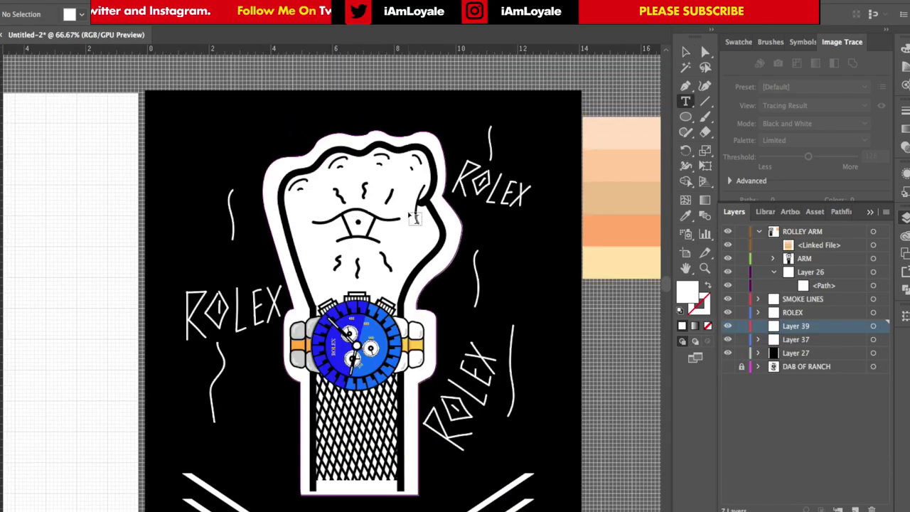
Add the text WITH on Layer 39 between the forearm's lower end and the V, and enlarge it.
scroll(327, 396, down, 5)
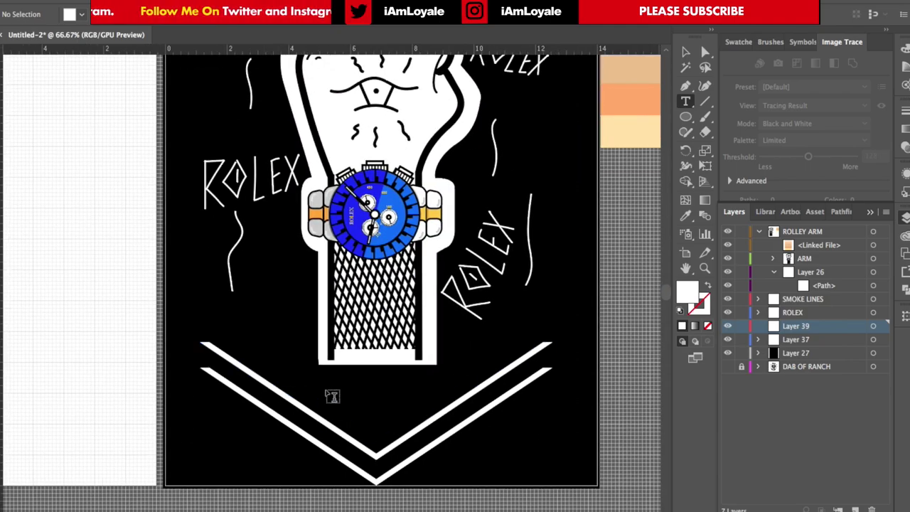
click(333, 400)
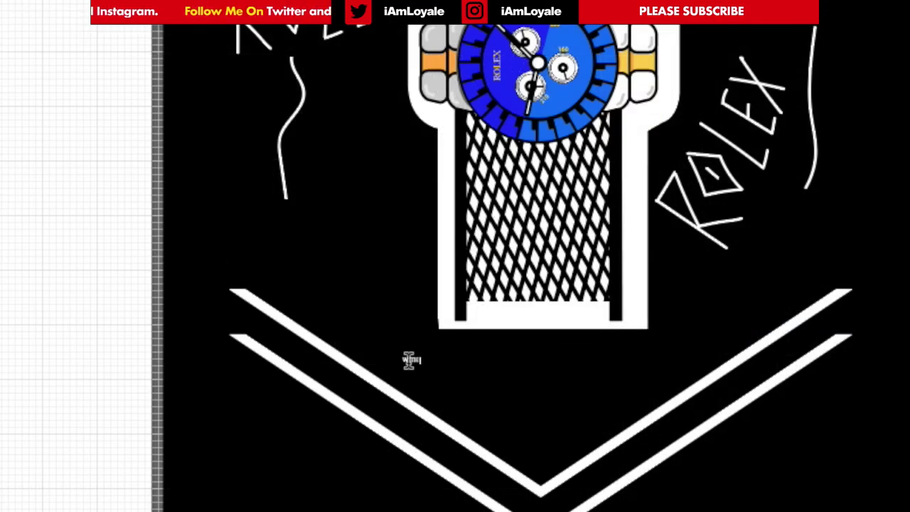
drag(564, 509, 660, 430)
drag(588, 374, 573, 367)
drag(646, 424, 687, 438)
Preview typefaces for the word WITH and apply a wide serif font.
scroll(683, 313, right, 5)
scroll(775, 192, up, 15)
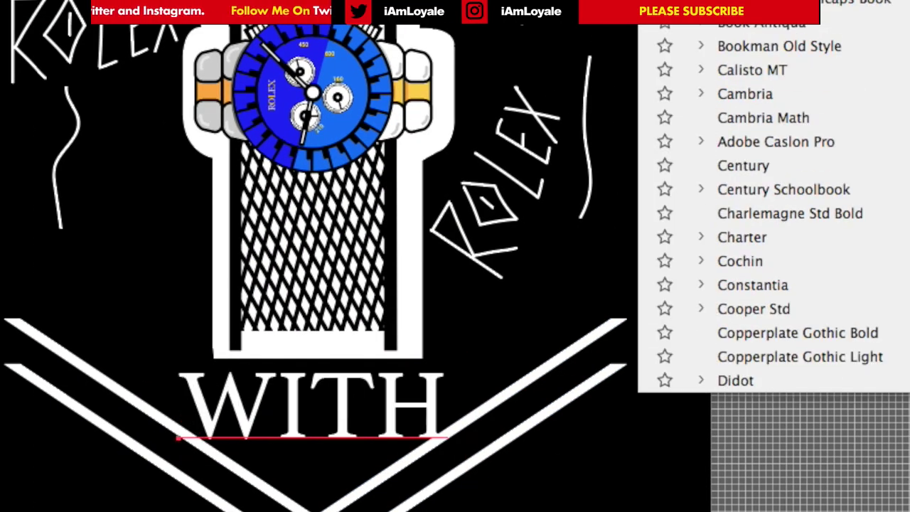
scroll(775, 196, up, 15)
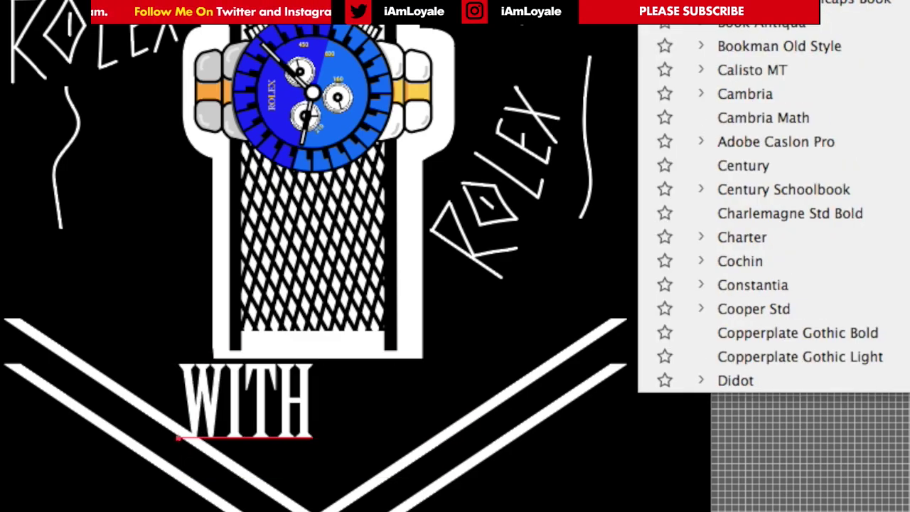
key(Return)
Convert the word WITH to outlines and scale it down slightly inside the V.
key(Up)
key(super+=)
key(super+=)
key(super+=)
right_click(782, 130)
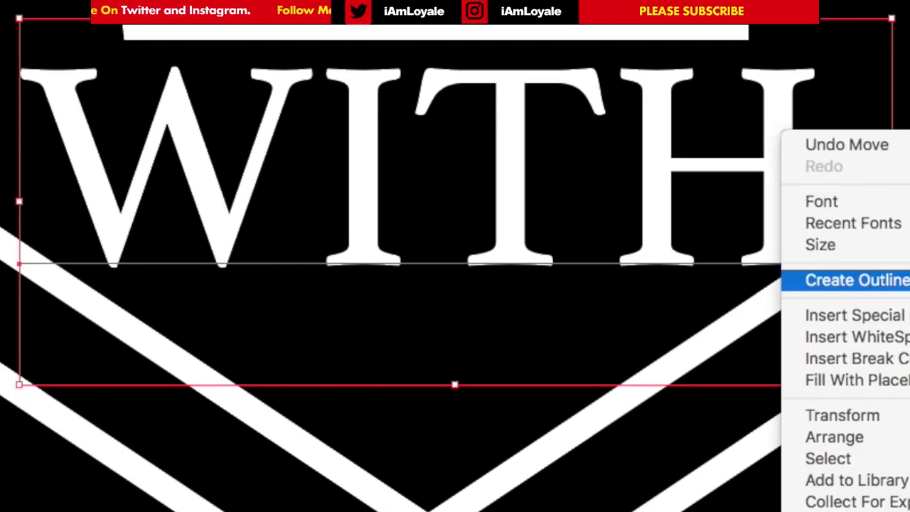
click(854, 279)
drag(814, 266, 785, 255)
drag(604, 117, 633, 116)
Position the outlined WITH under the forearm and add the letter A centered beneath it.
key(Up)
click(145, 35)
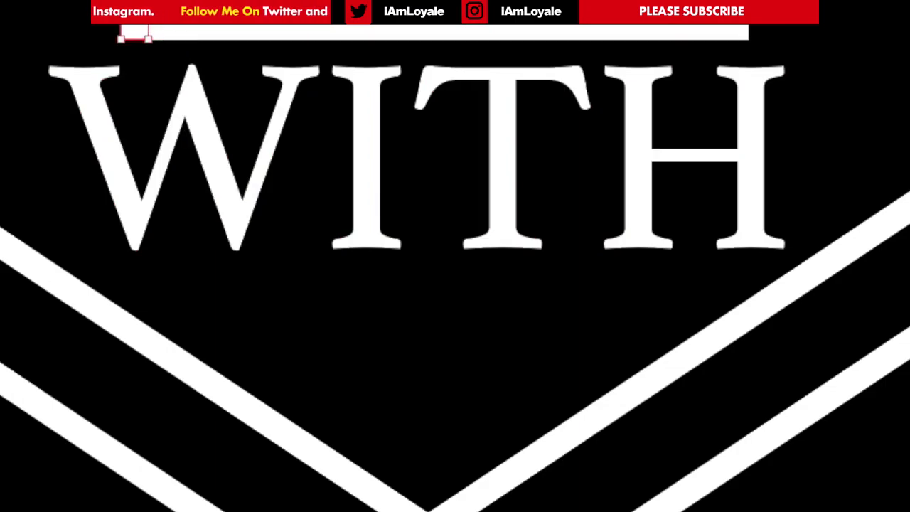
click(522, 38)
click(741, 202)
key(t)
click(403, 386)
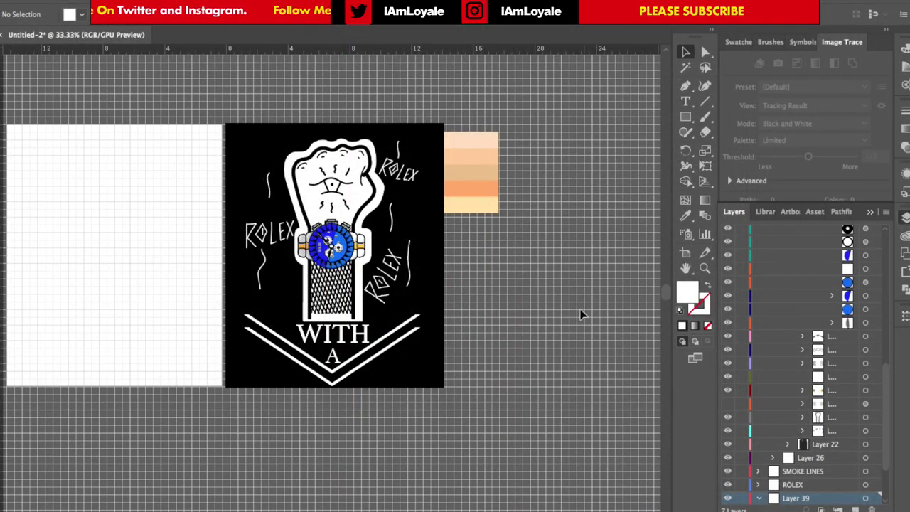
Nudge everything on the ROLLEY ARM layer slightly upward, away from the WITH text.
scroll(837, 261, up, 10)
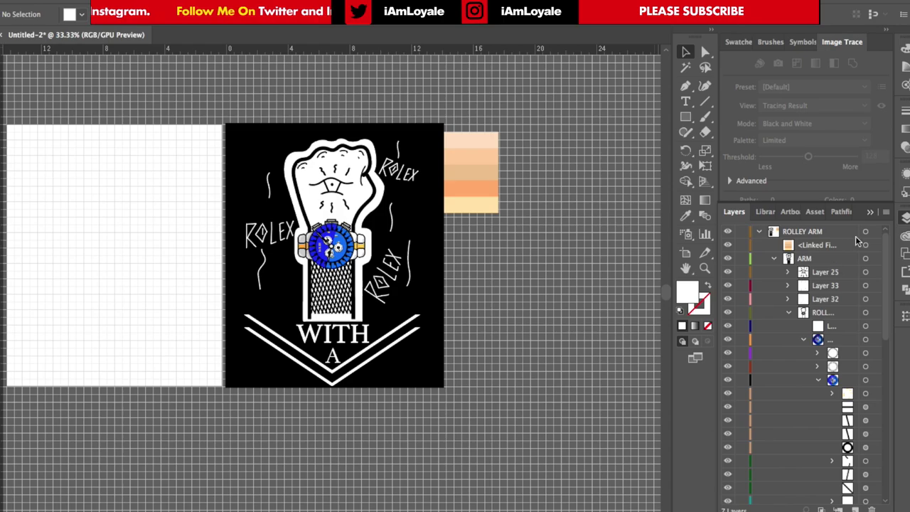
click(865, 232)
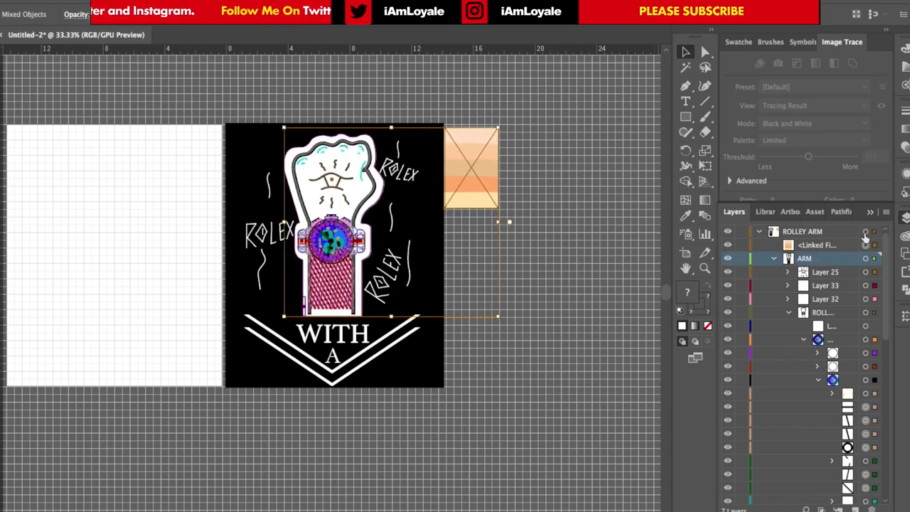
click(595, 299)
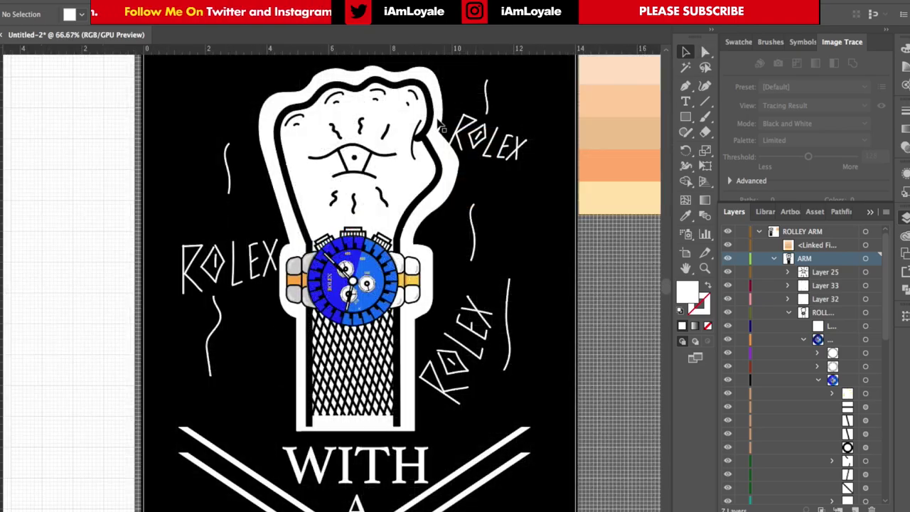
Fill the arm's white backing shape by sampling skin tones from the palette image, keeping the lightest peach.
click(438, 104)
key(i)
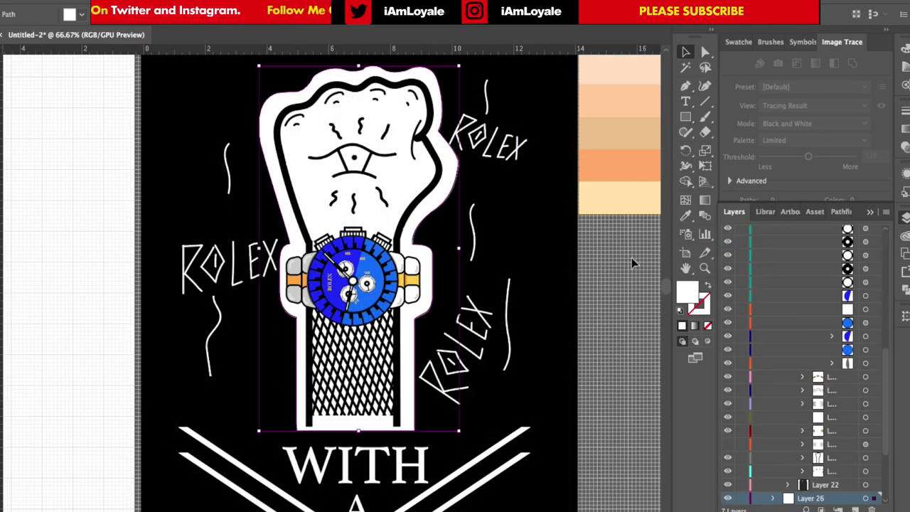
scroll(512, 128, up, 3)
scroll(512, 128, right, 1)
click(587, 142)
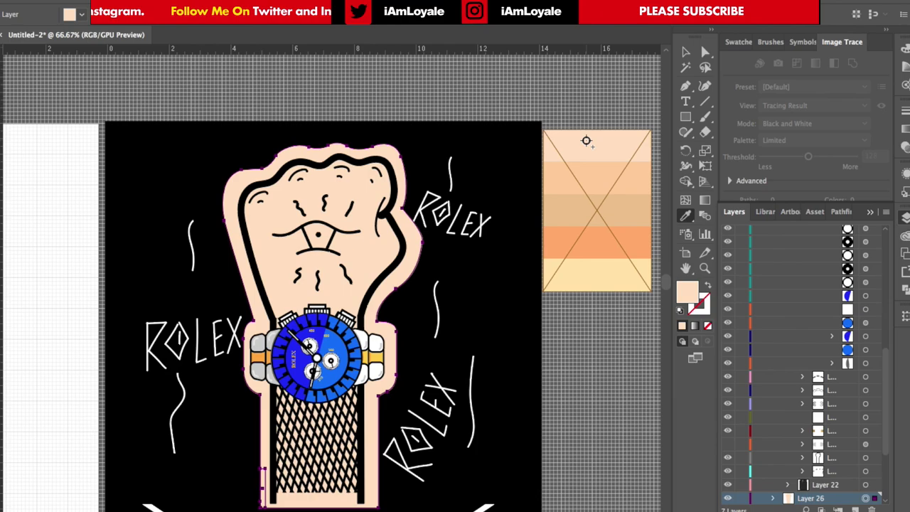
click(573, 214)
click(588, 280)
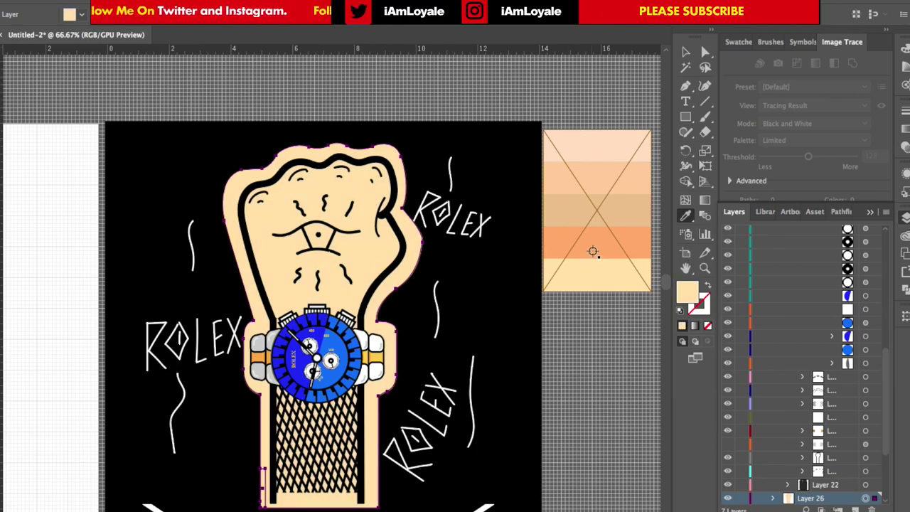
click(578, 167)
click(579, 146)
scroll(579, 144, down, 2)
scroll(579, 145, right, 1)
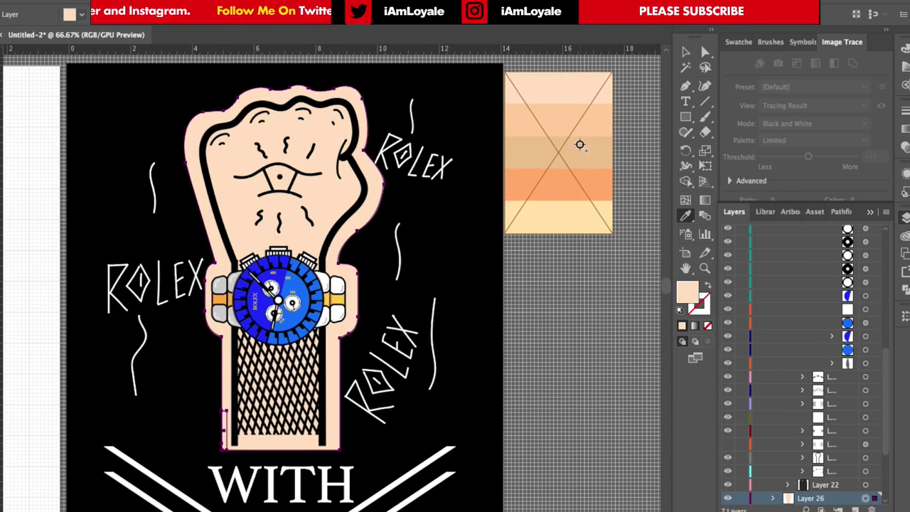
key(v)
click(590, 314)
On a new layer, trace the eye shape on the back of the hand with the Pen tool, following its bordering lines.
click(856, 509)
click(686, 86)
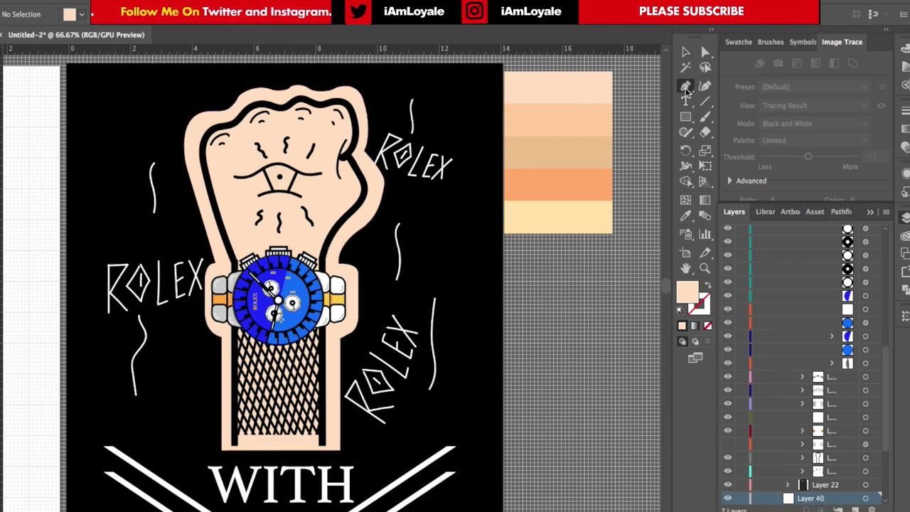
key(super+plus)
key(ctrl+equal)
key(ctrl+equal)
key(ctrl+equal)
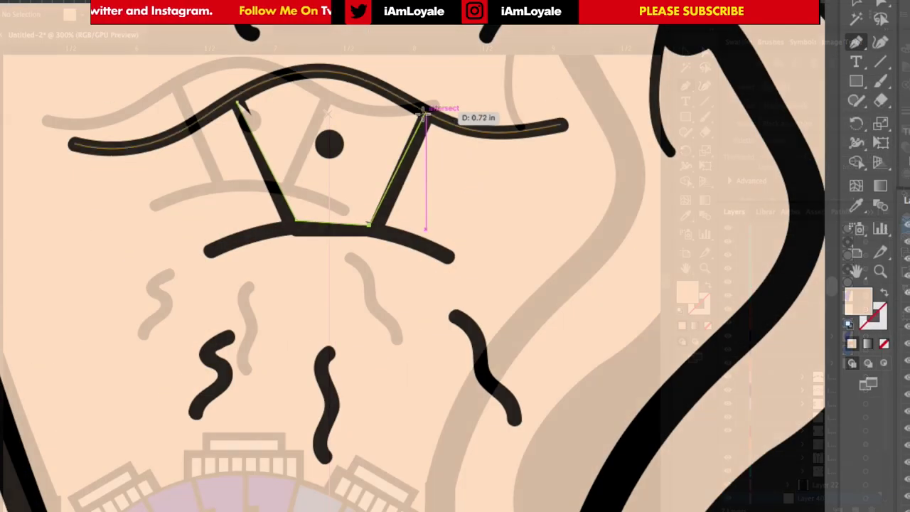
click(339, 138)
drag(302, 72, 265, 79)
click(238, 101)
Fill the traced eye shape with a very light gray.
click(858, 3)
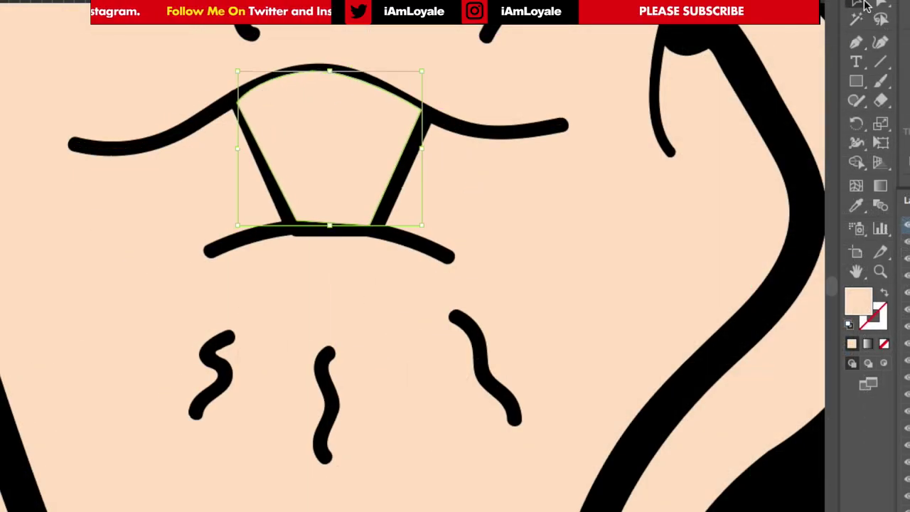
click(14, 2)
click(121, 40)
key(Escape)
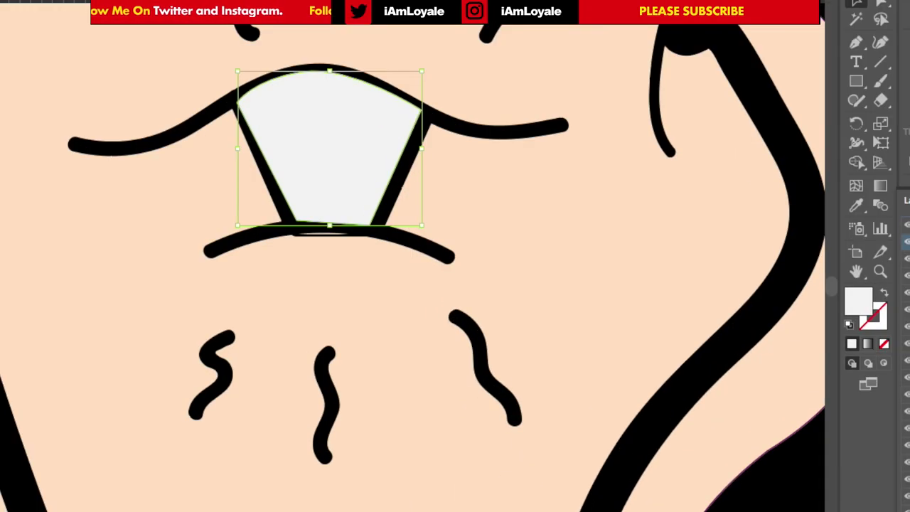
Rearrange the eye fill's layer in the stacking order so it sits behind the hand's black line work.
drag(907, 225, 907, 381)
drag(906, 483, 907, 484)
click(907, 461)
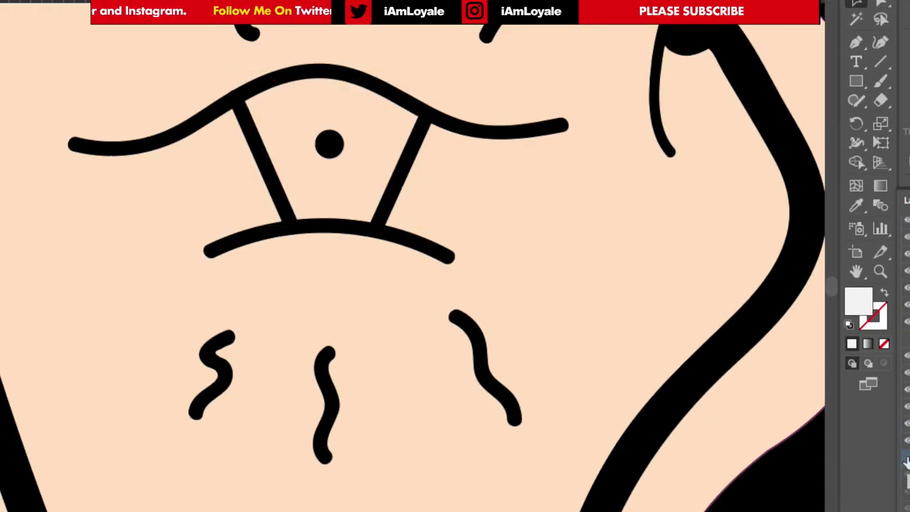
click(675, 341)
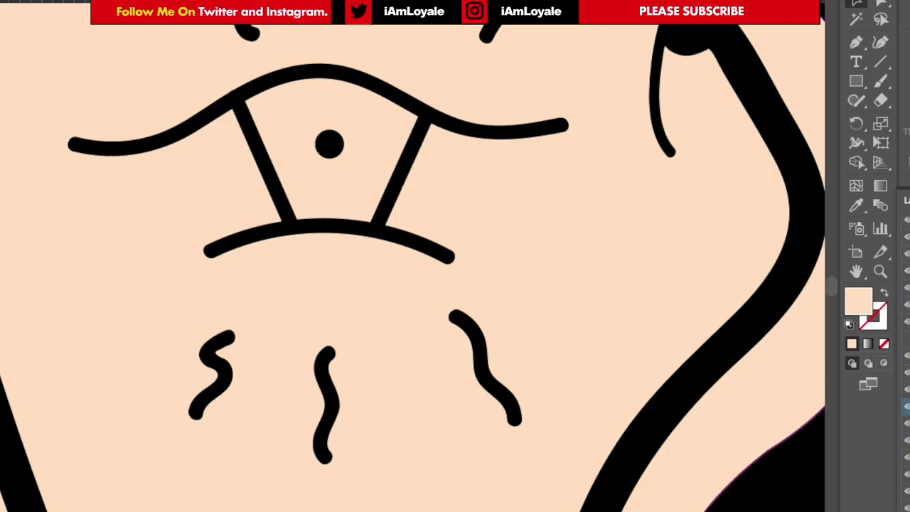
click(908, 224)
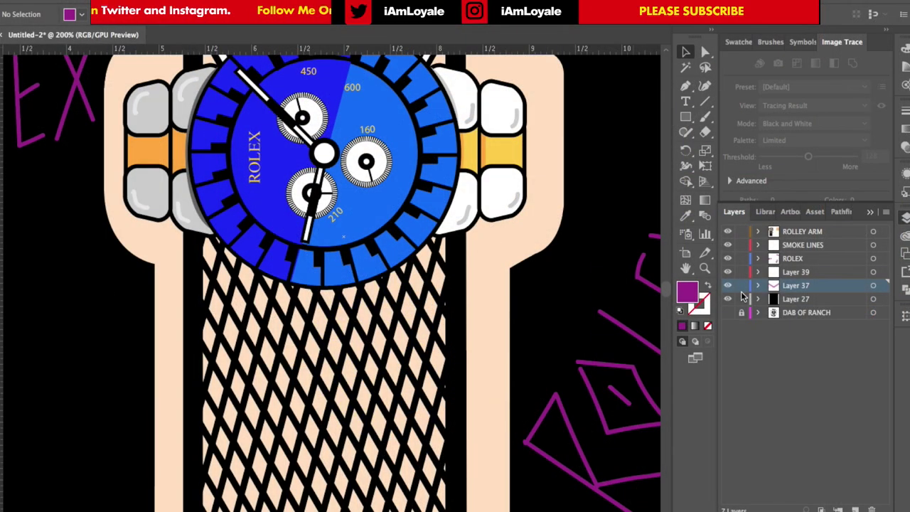
Lock all the artwork layers and add a new empty layer above ROLLEY ARM.
drag(742, 299, 742, 231)
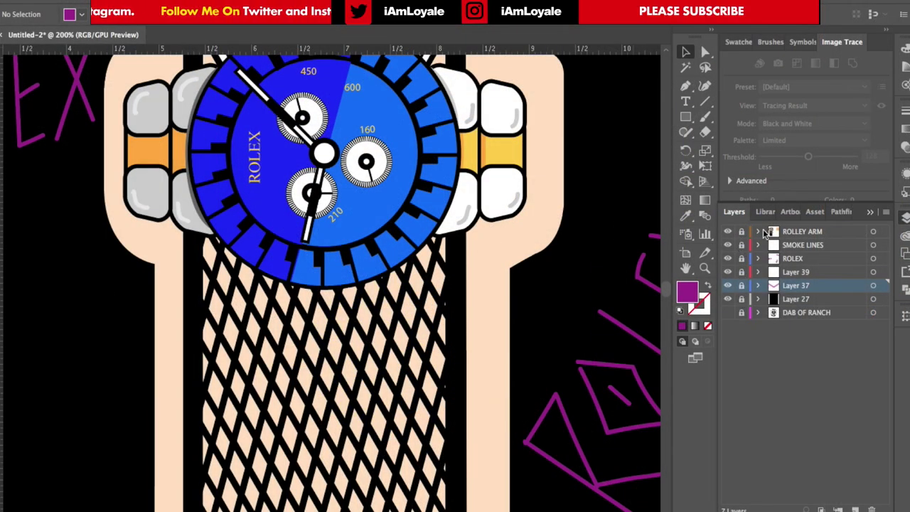
click(800, 235)
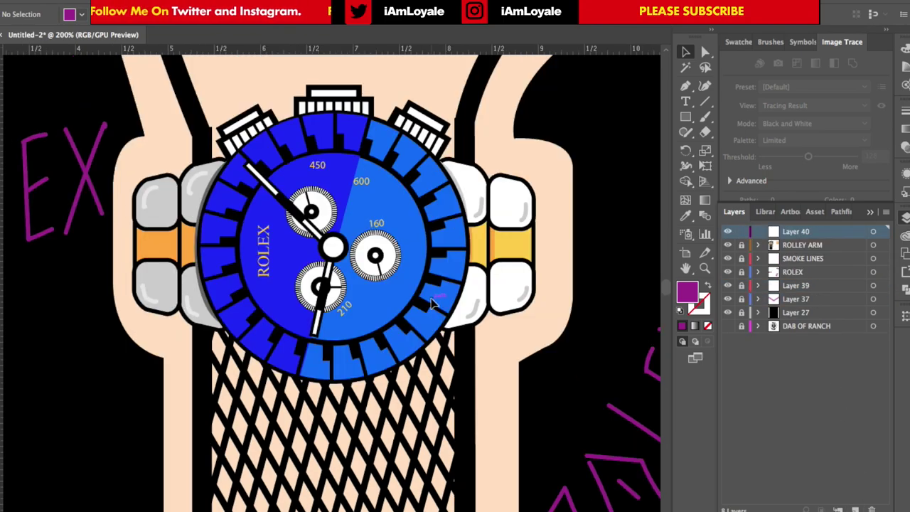
Set the drawing color to black and paint short shading strokes along the hand's edges and around the eye with the Paintbrush.
key(super+minus)
key(super+minus)
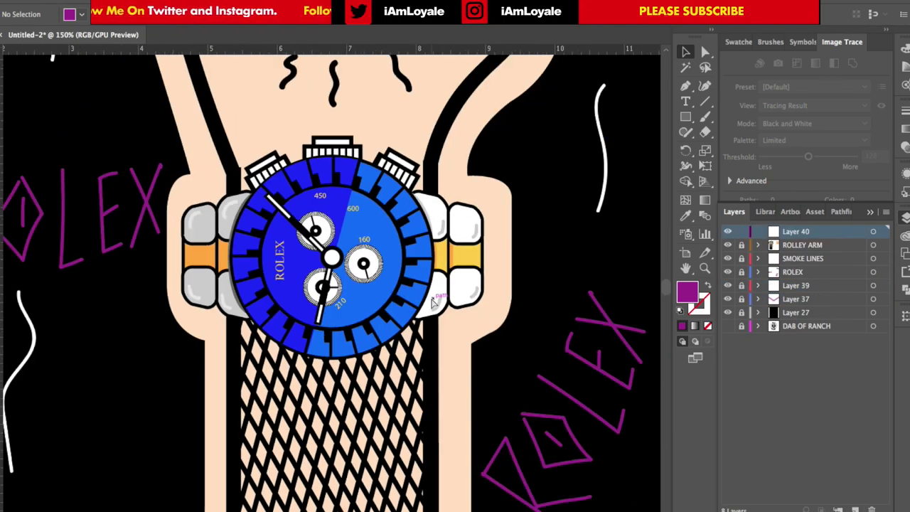
scroll(359, 184, up, 1)
scroll(361, 189, up, 2)
click(69, 14)
click(27, 41)
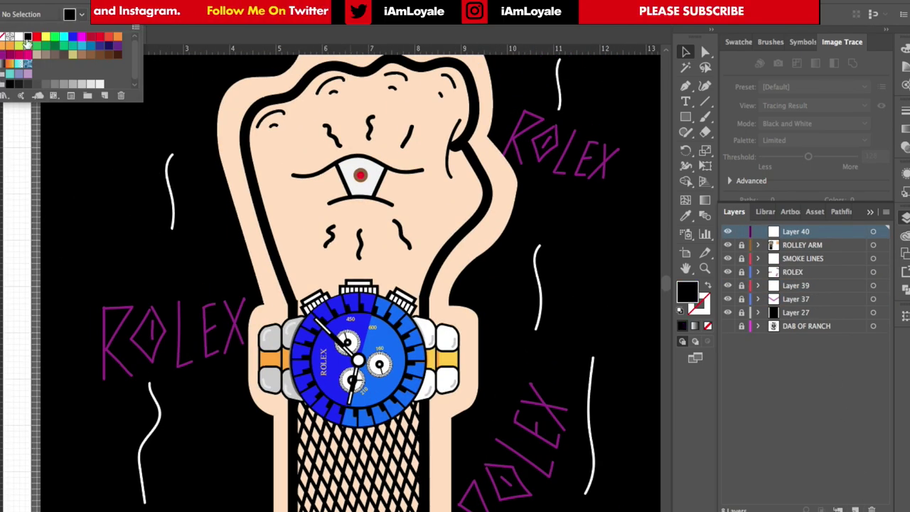
key(Escape)
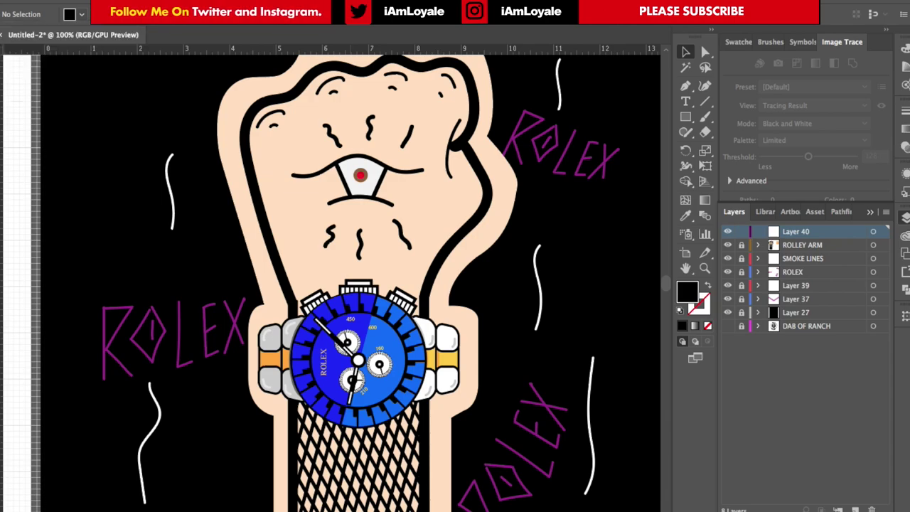
key(b)
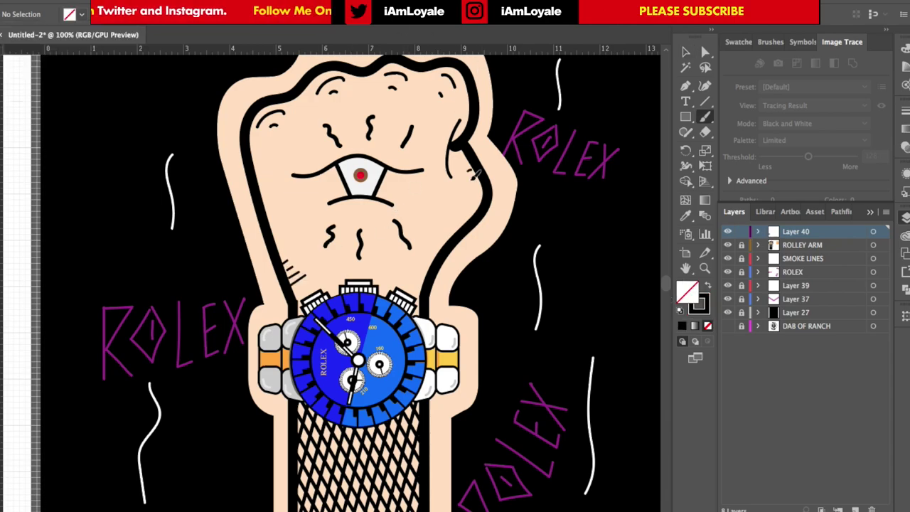
drag(480, 181, 478, 195)
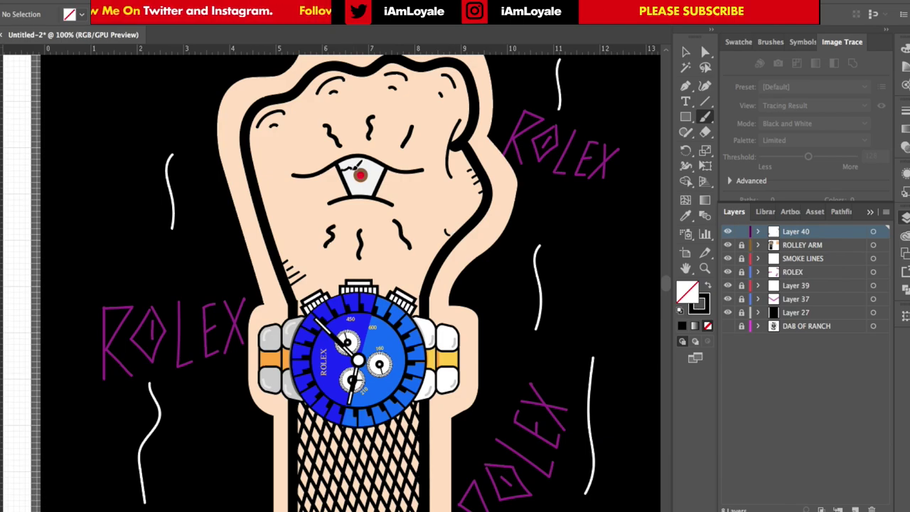
scroll(390, 190, down, 3)
scroll(390, 191, right, 1)
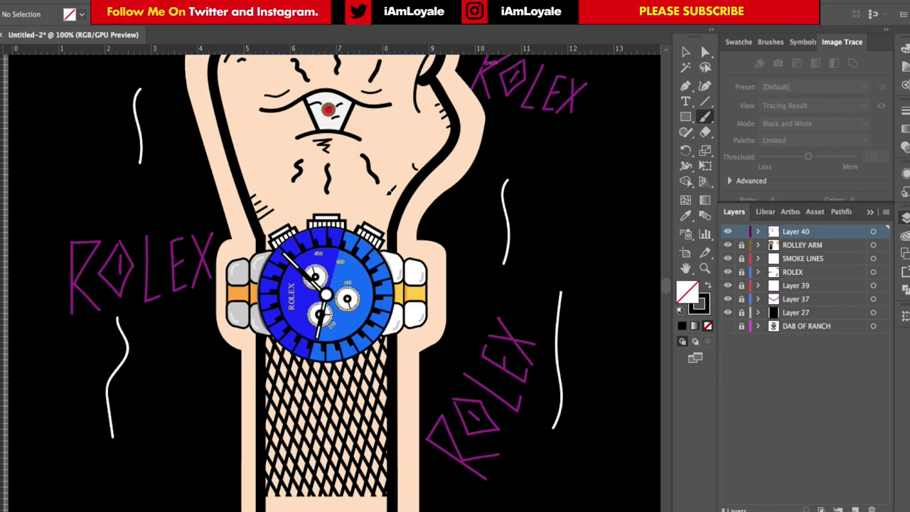
key(ctrl+plus)
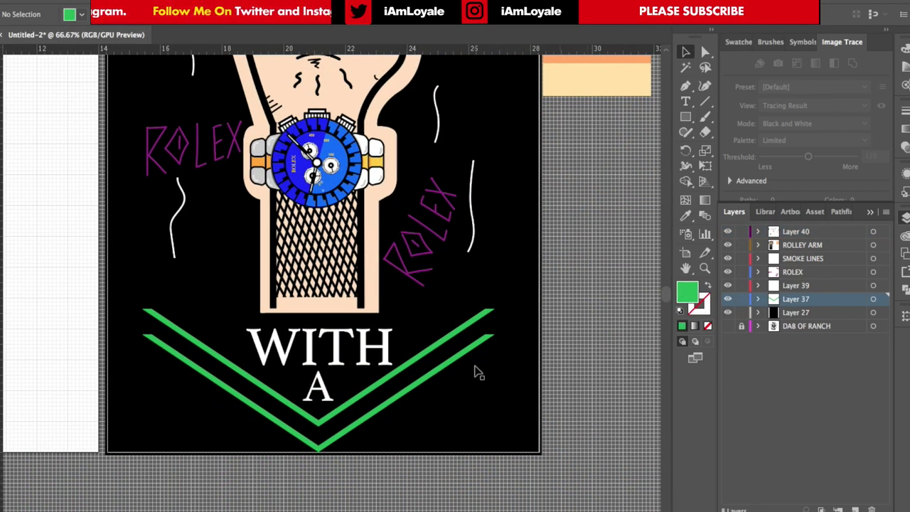
Recolor the upper of the two green V shapes with a teal swatch.
click(456, 344)
click(78, 14)
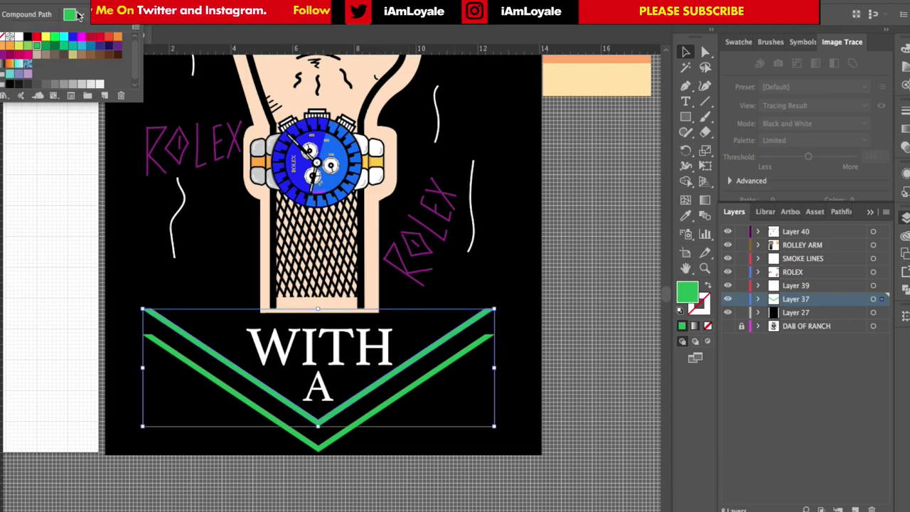
click(76, 52)
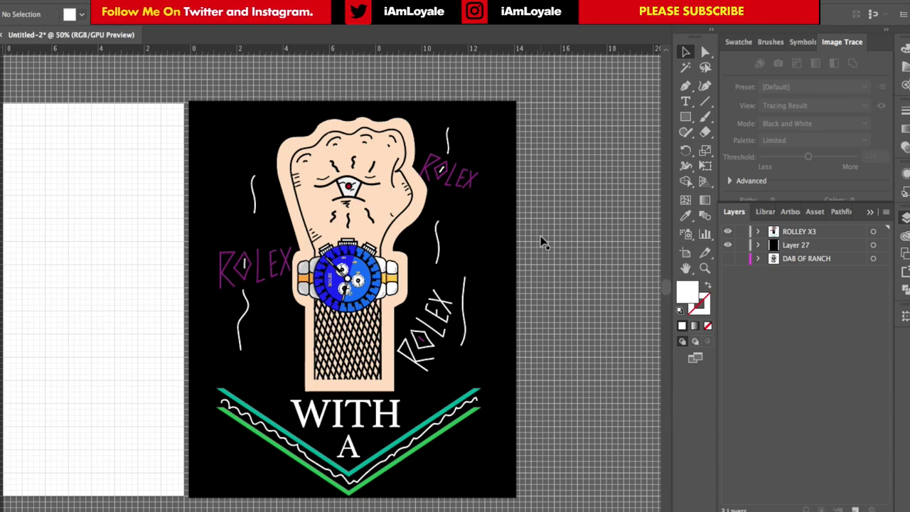
Show the DAB OF RANCH layer and prepare a new layer beneath it for Pen tool drawing on the diamond.
click(728, 258)
scroll(106, 260, left, 3)
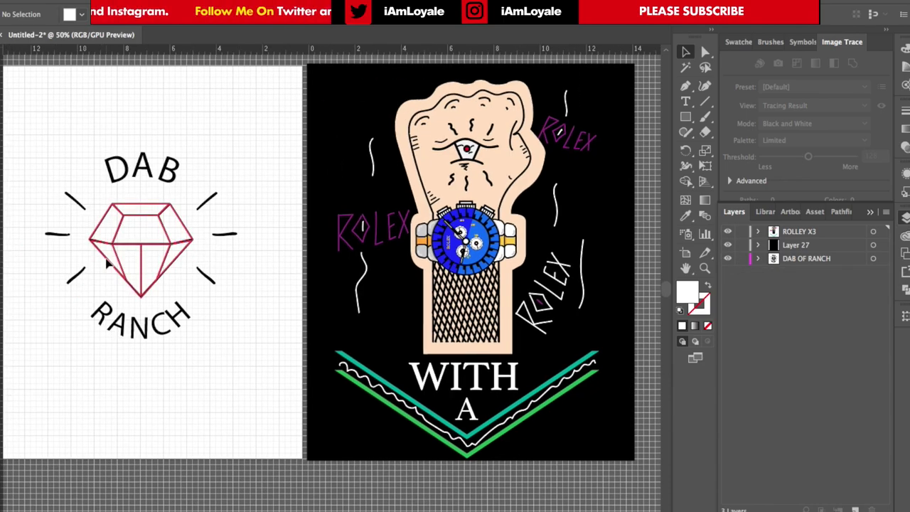
click(781, 258)
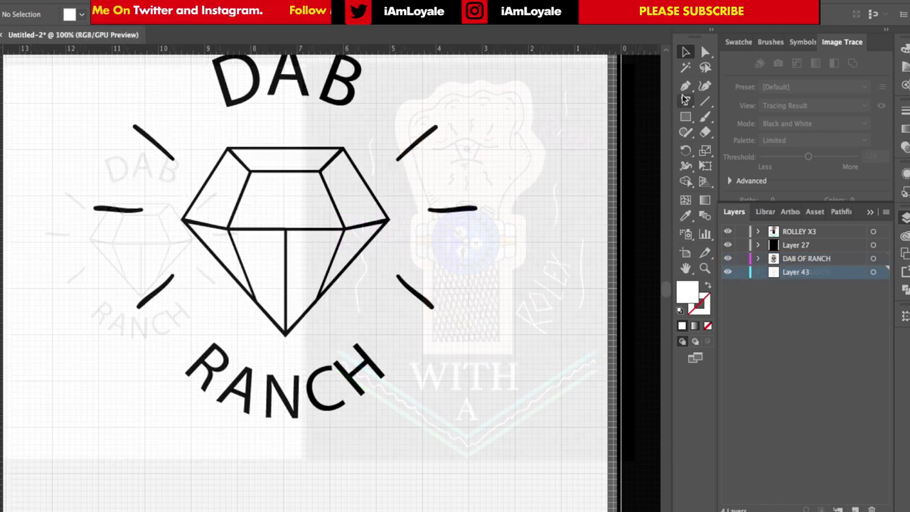
click(686, 86)
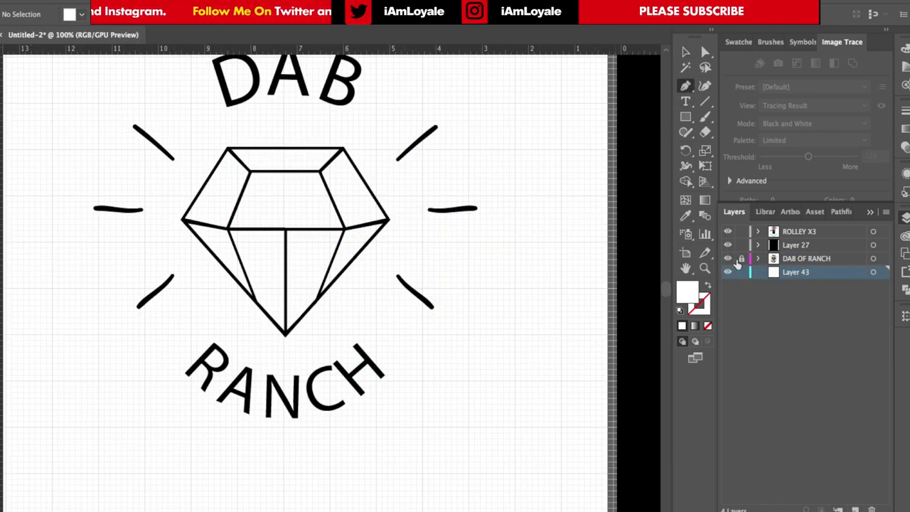